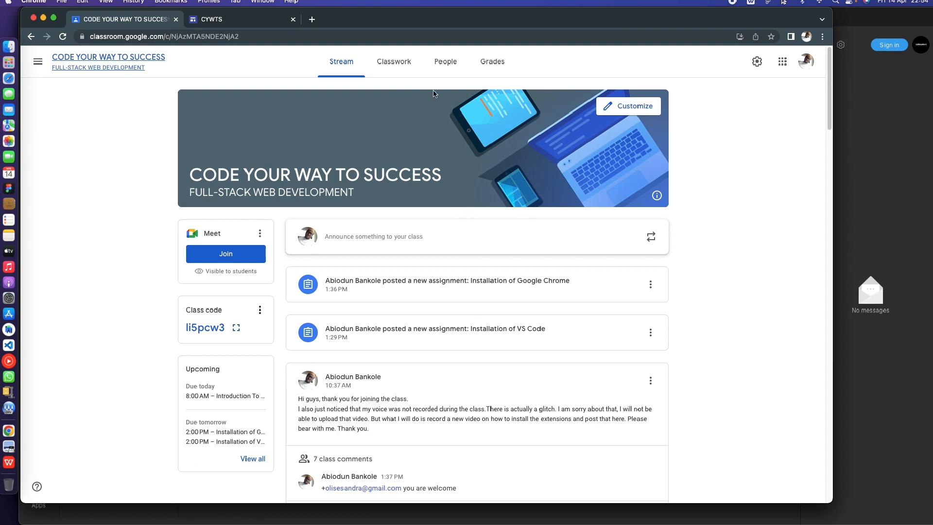
Close the old CYWTS page and reopen the CYWTS website from the Resources topic of the class's Classwork.
click(398, 66)
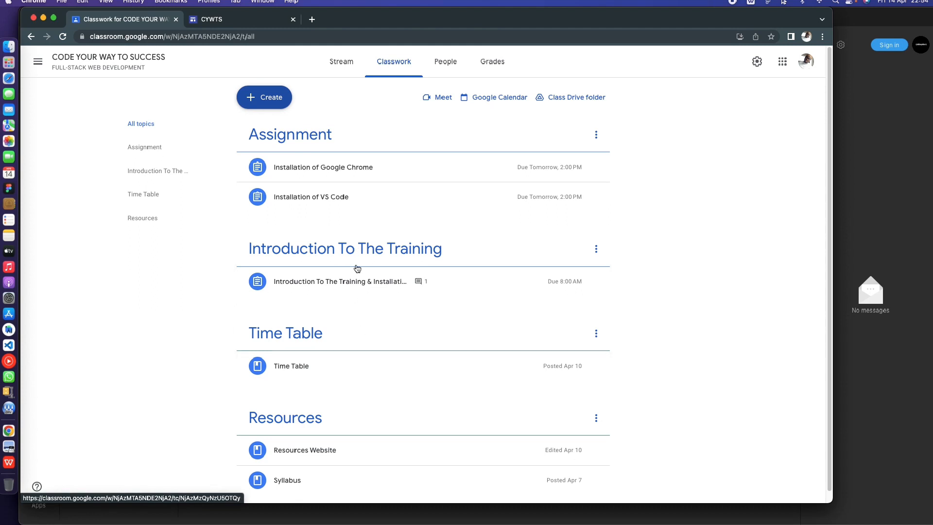
scroll(378, 251, down, 1)
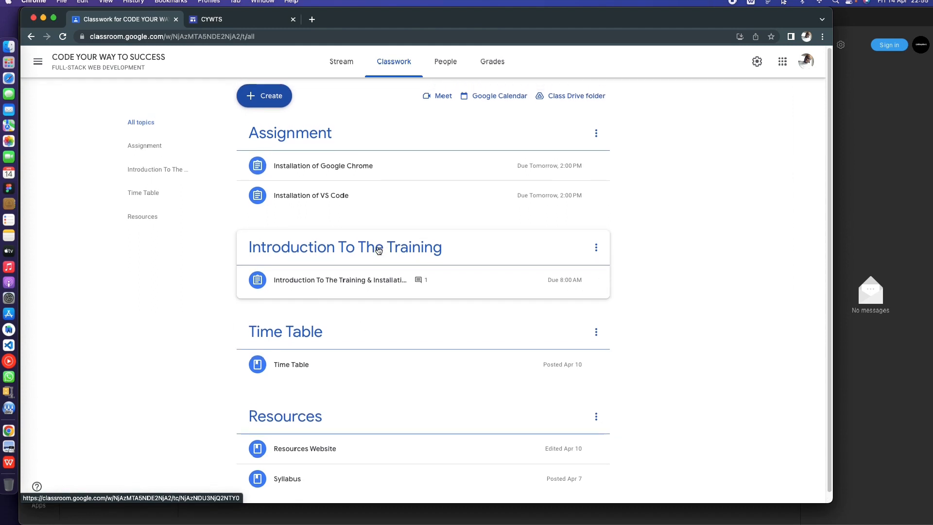
click(292, 20)
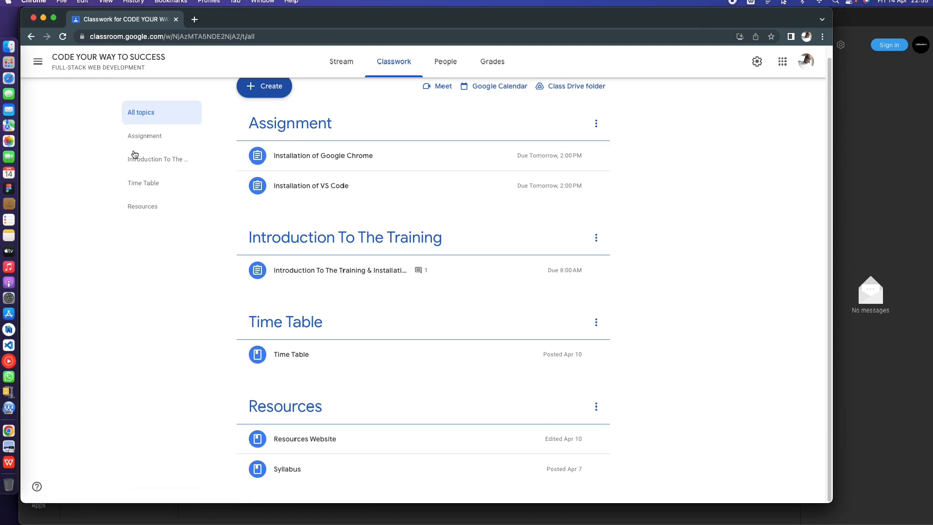
click(146, 206)
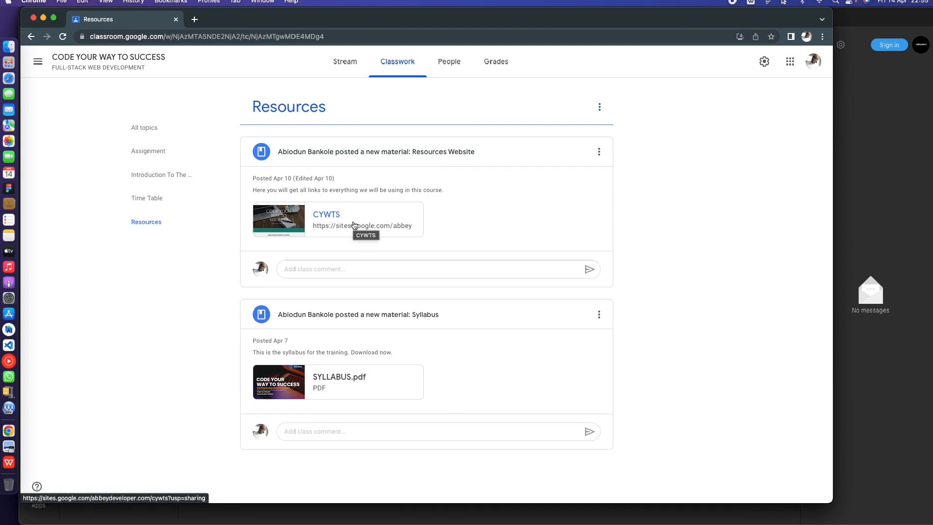
click(355, 215)
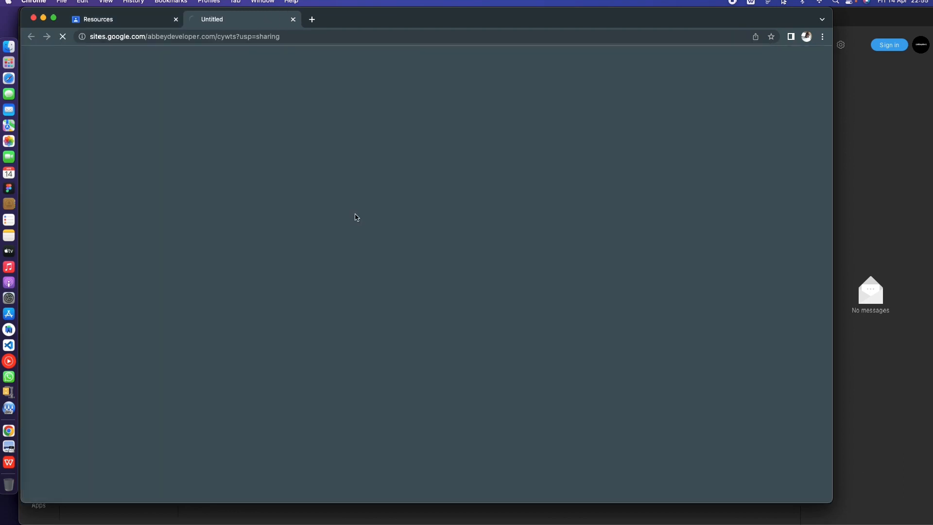
click(136, 20)
click(257, 25)
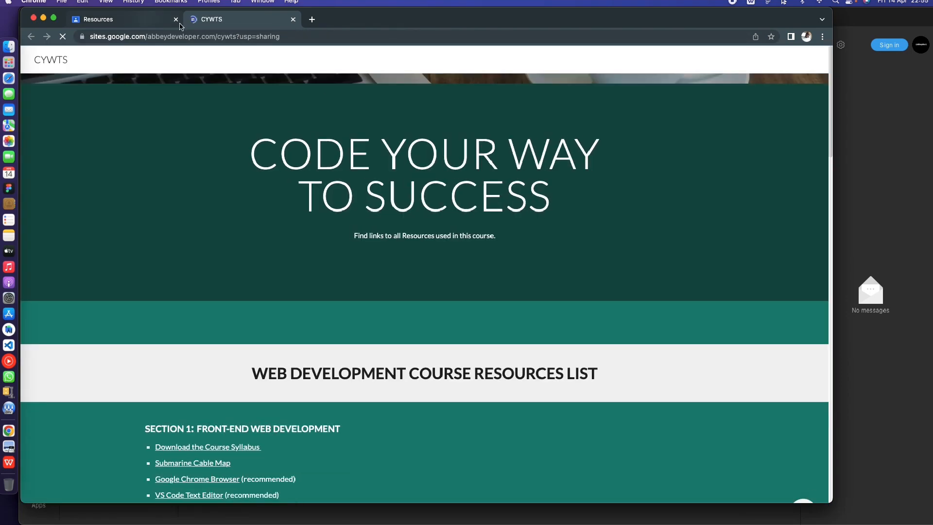
Open the Google Chrome Browser link under Section 1 of the resources list and download Chrome for macOS.
scroll(441, 272, down, 3)
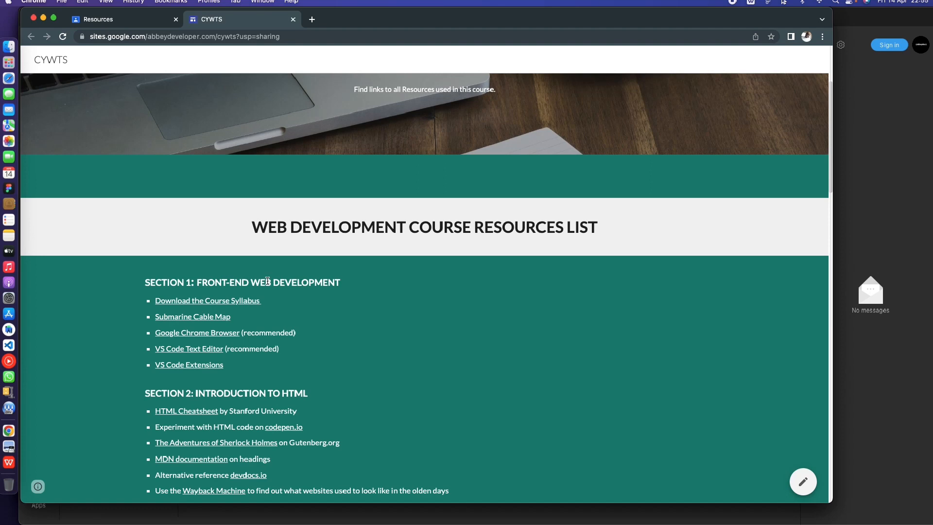
click(230, 335)
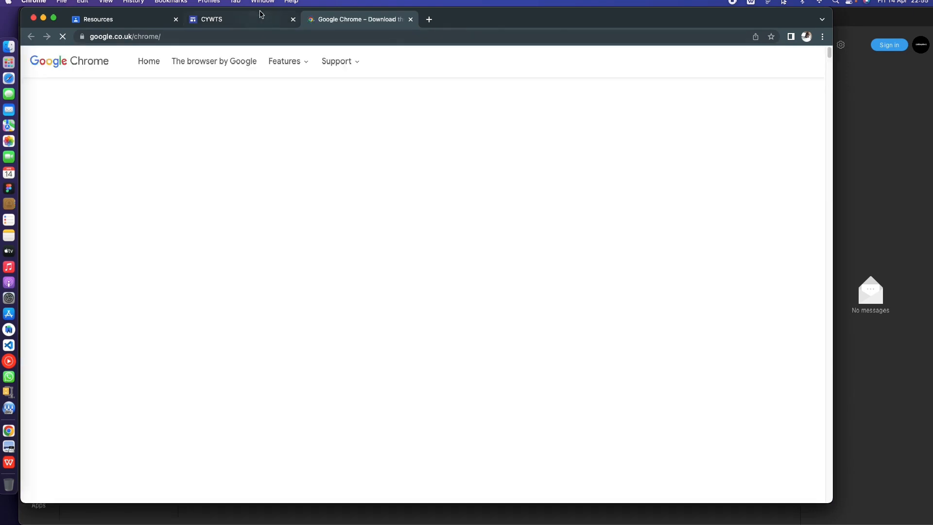
click(268, 20)
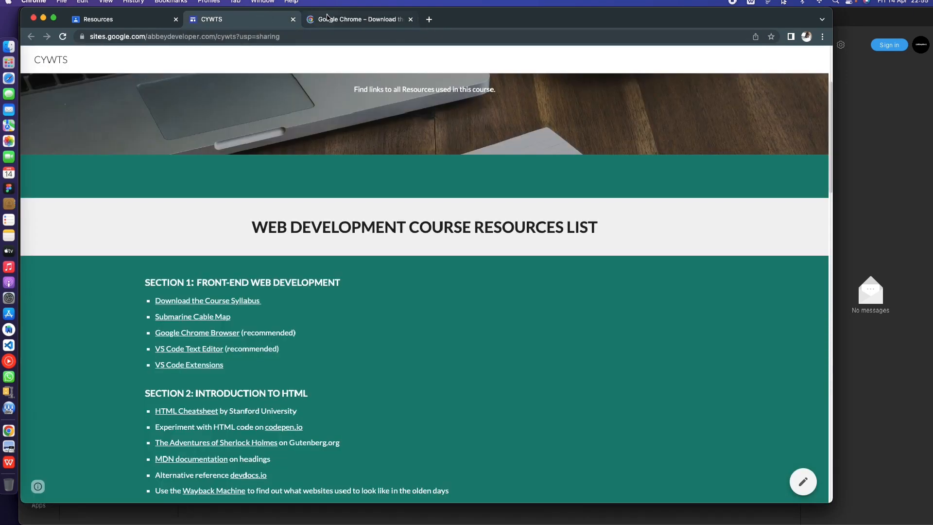
click(329, 19)
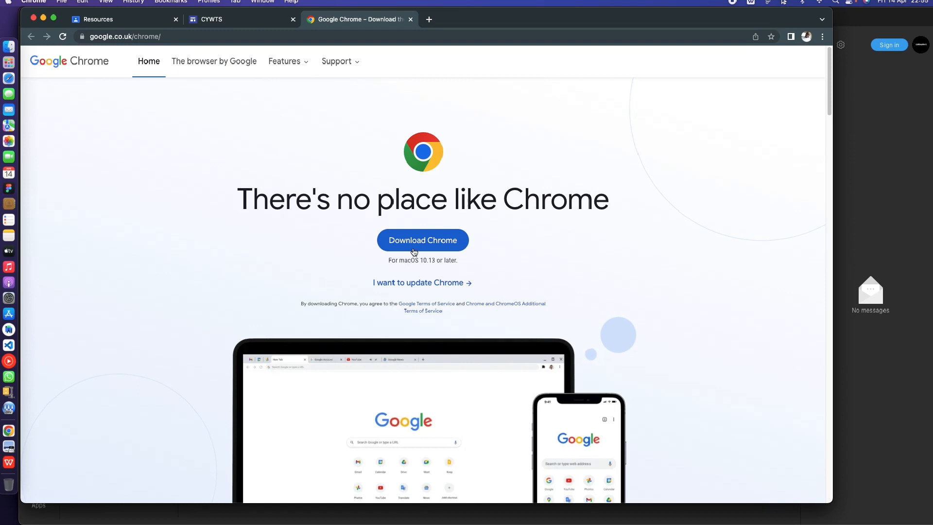
click(414, 250)
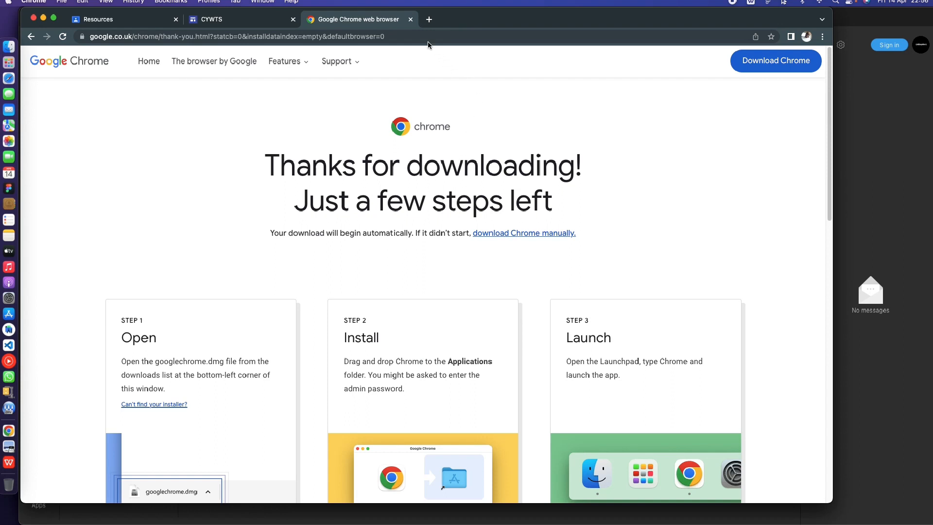
Return to the Chrome download page, compare it with its link on the CYWTS site, and start the Chrome download again.
click(31, 37)
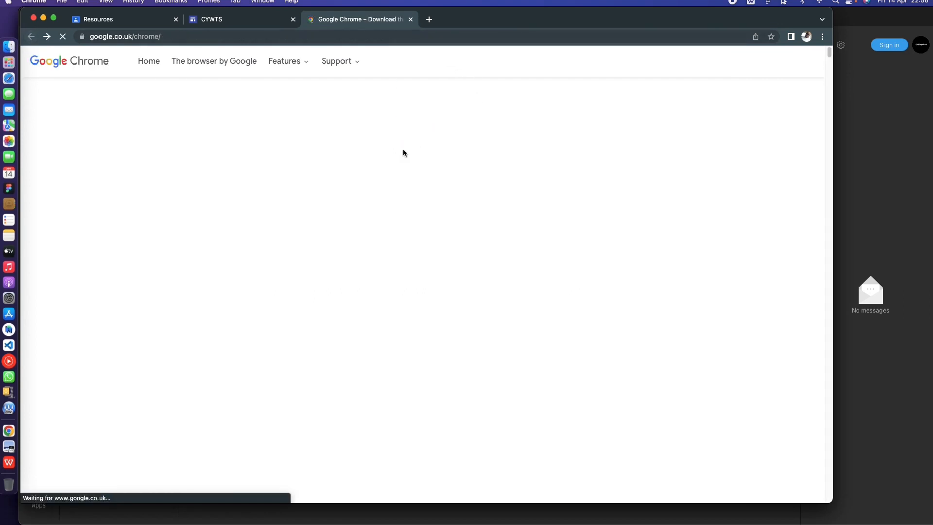
mouse_move(313, 70)
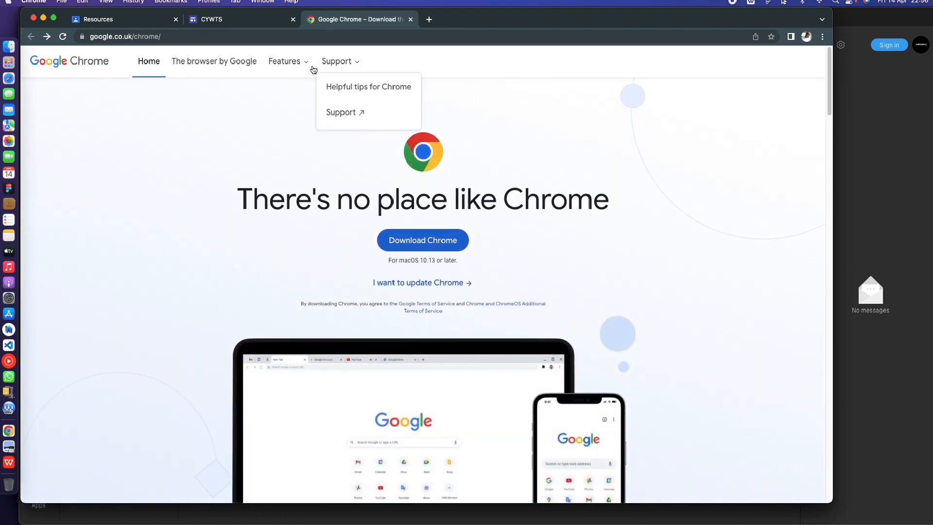
click(258, 19)
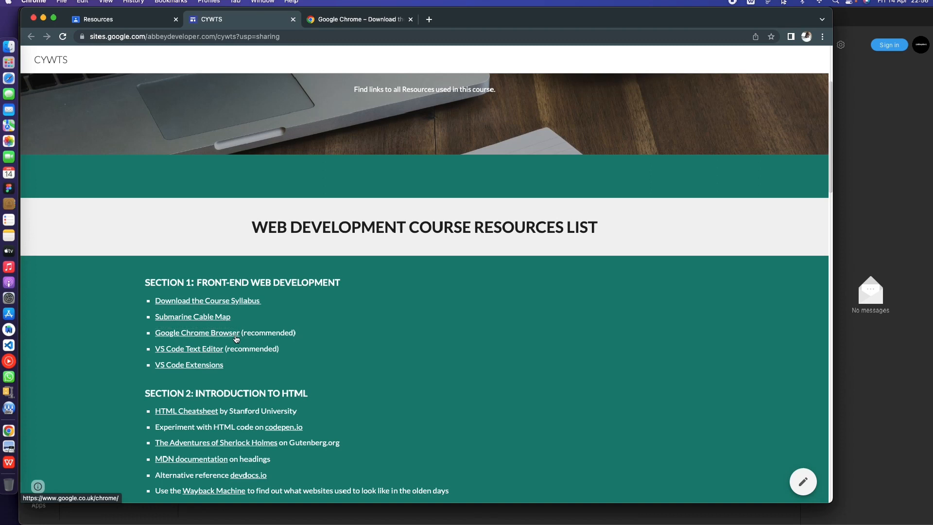
click(373, 24)
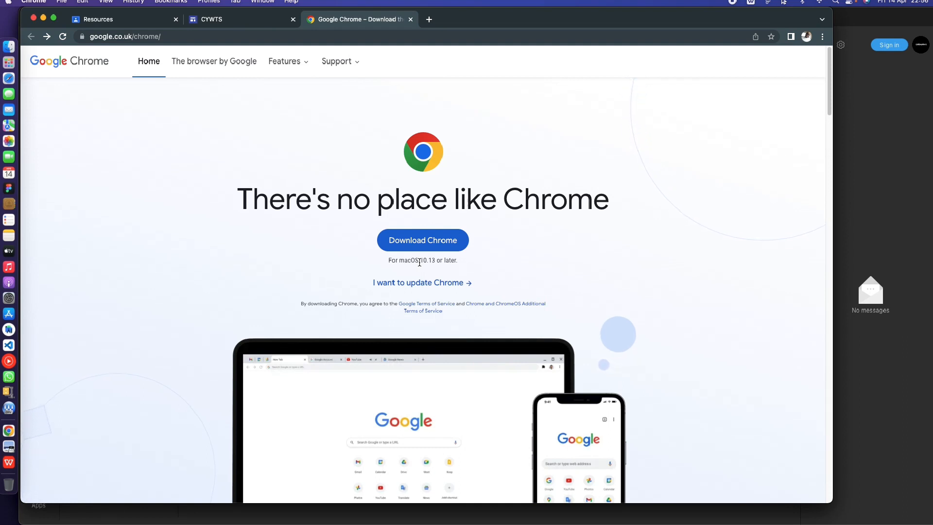
click(437, 246)
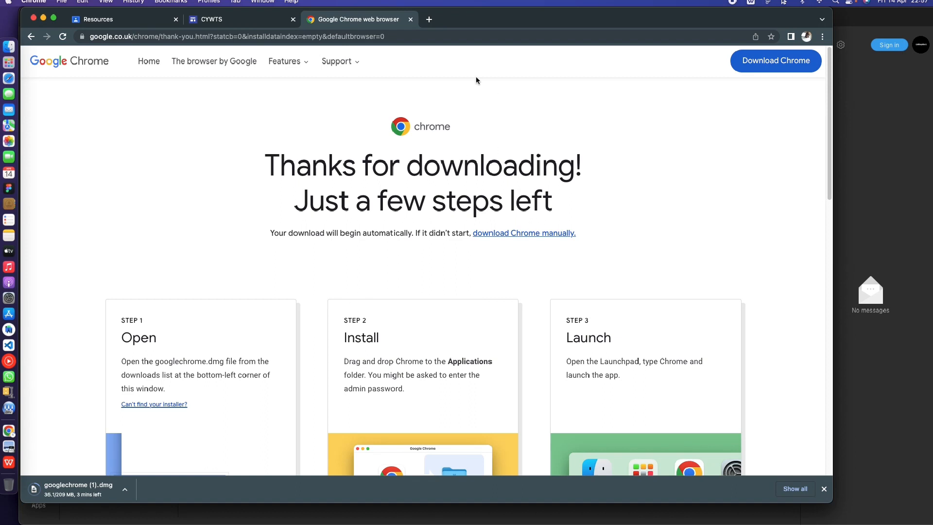
Cancel the googlechrome (1).dmg download, dismiss the download notice, and close the Google Chrome page.
click(125, 486)
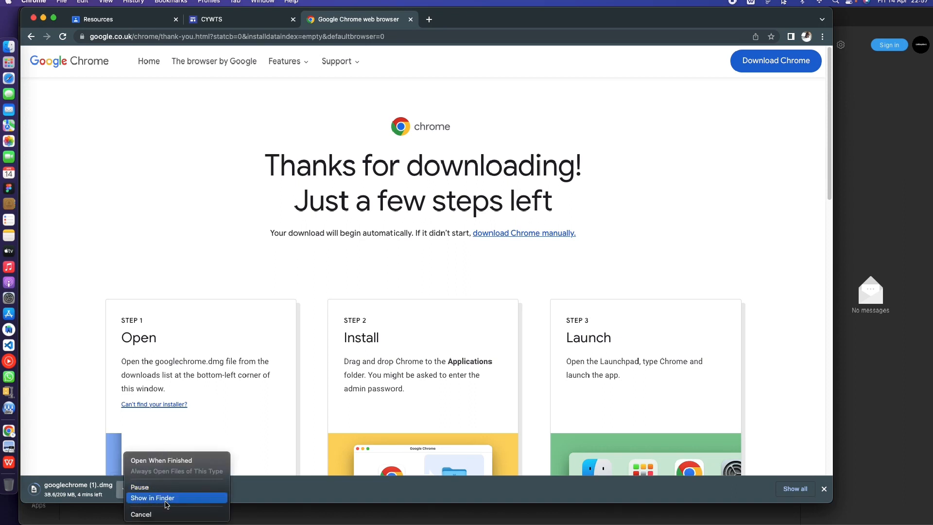
click(145, 514)
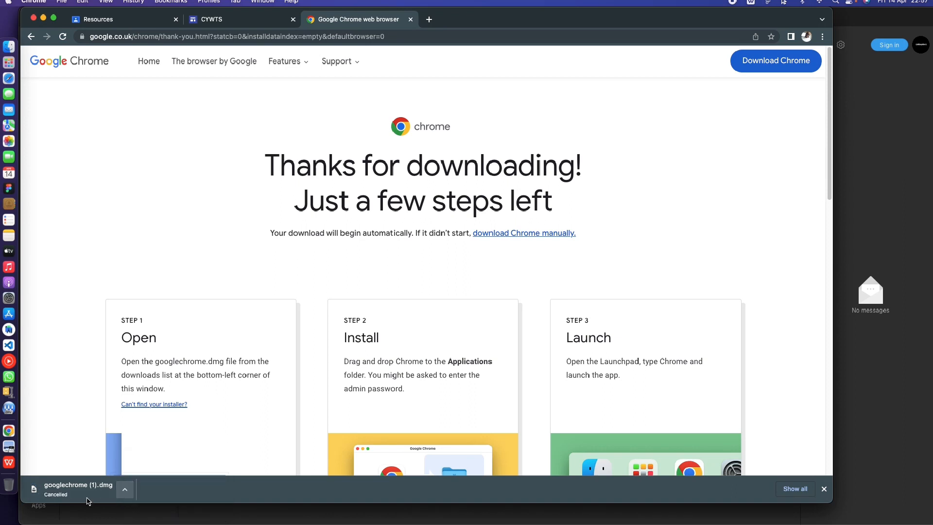
click(825, 489)
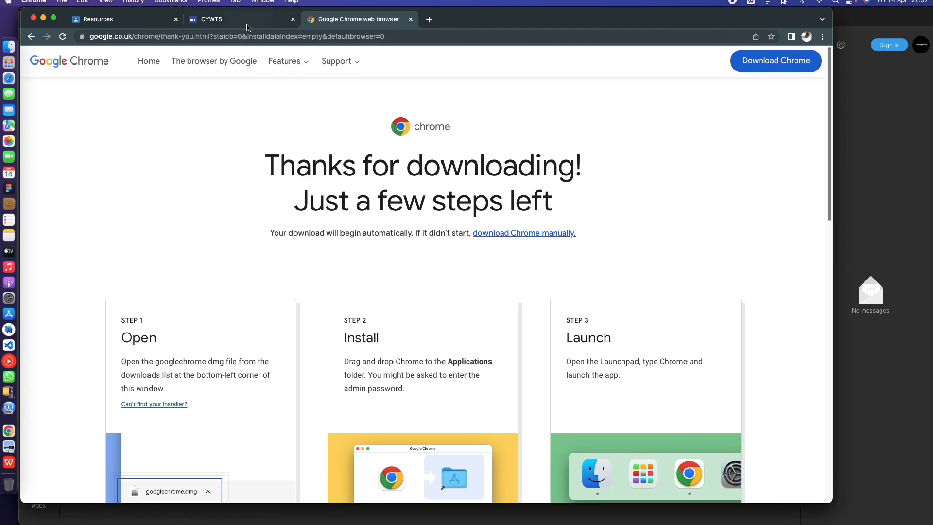
click(411, 19)
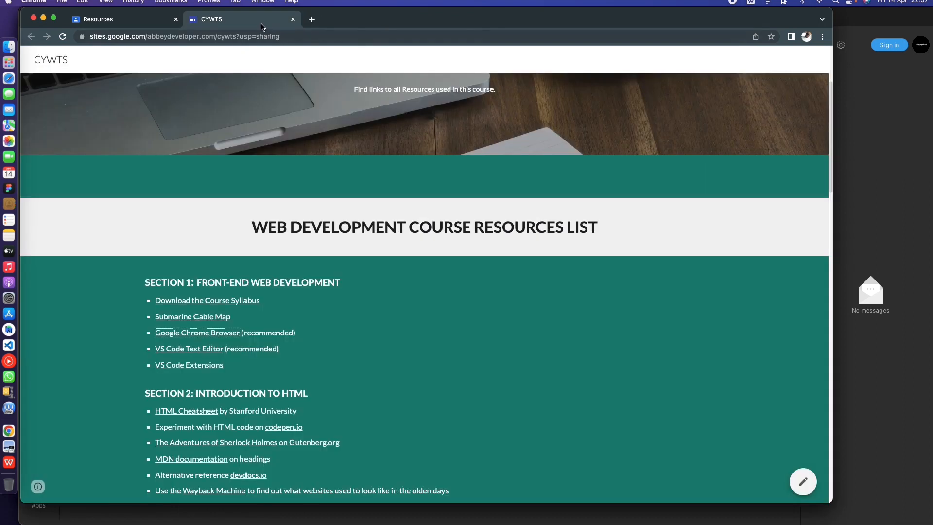
Open the VS Code Text Editor link under Section 1 and review the macOS, Windows x64 and Linux x64 download options.
scroll(252, 344, down, 1)
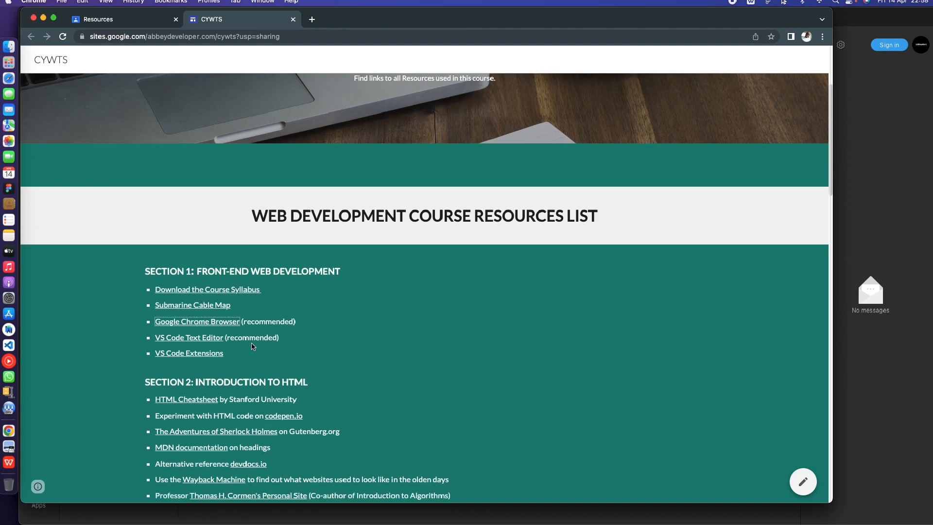
click(206, 343)
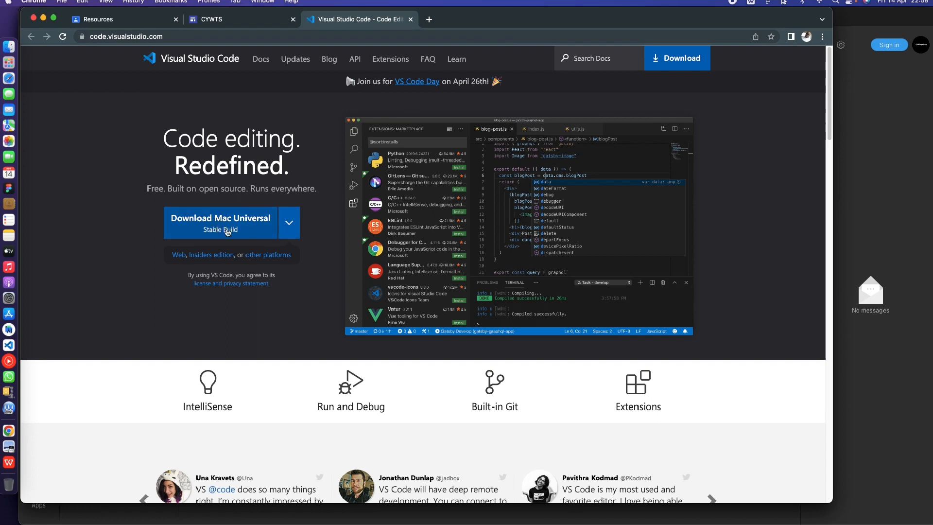
click(283, 227)
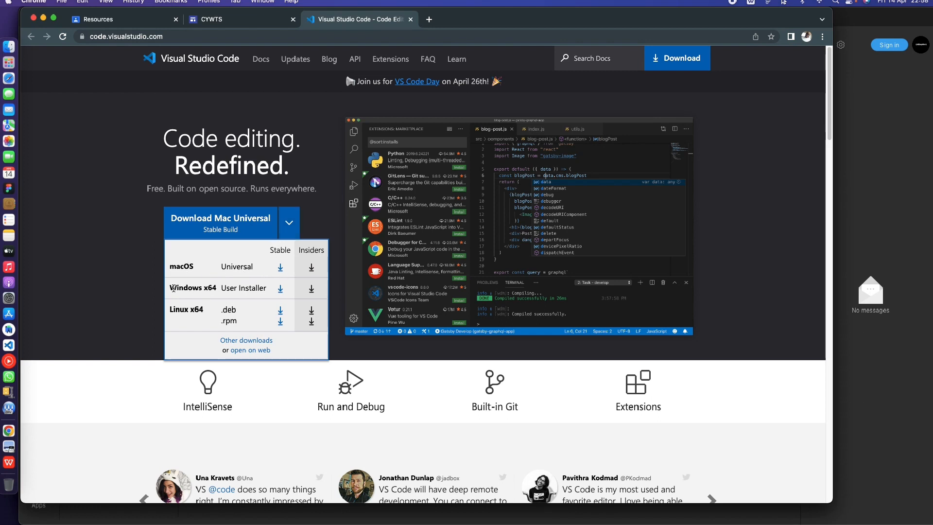
drag(177, 289, 251, 289)
drag(209, 315, 170, 306)
click(239, 313)
click(289, 222)
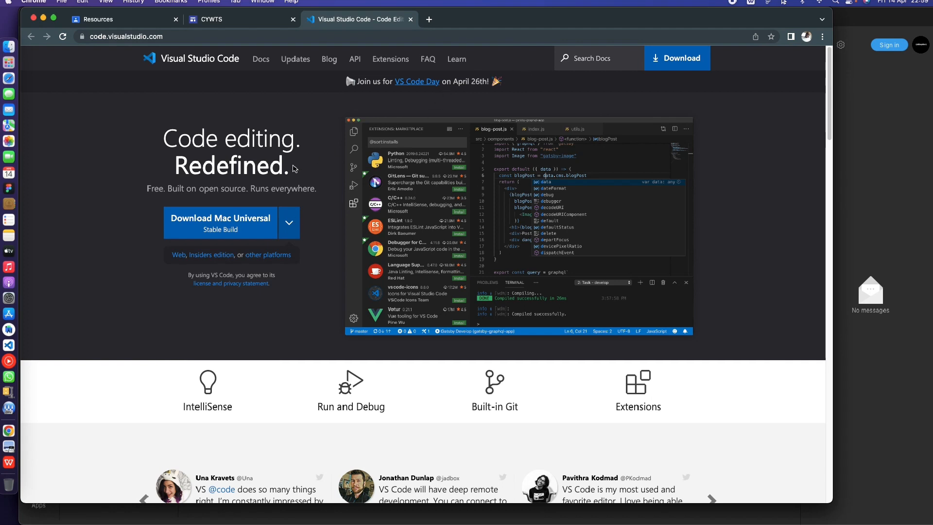
Switch to Visual Studio Code and close the mymarketng_web folder.
click(11, 346)
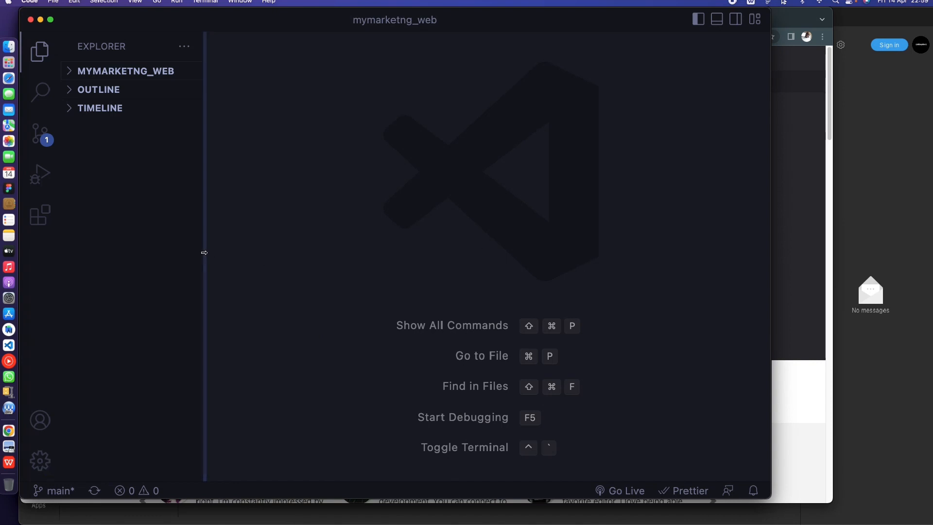
drag(204, 252, 148, 253)
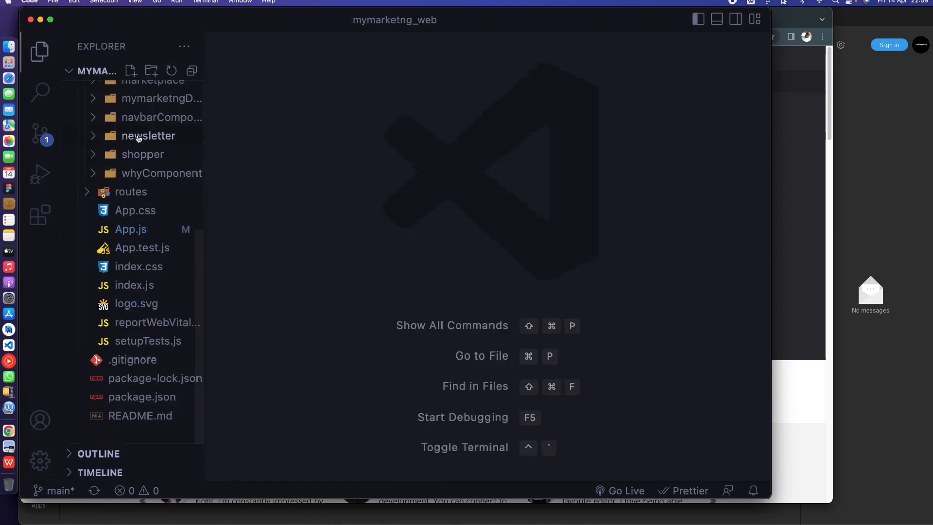
click(68, 70)
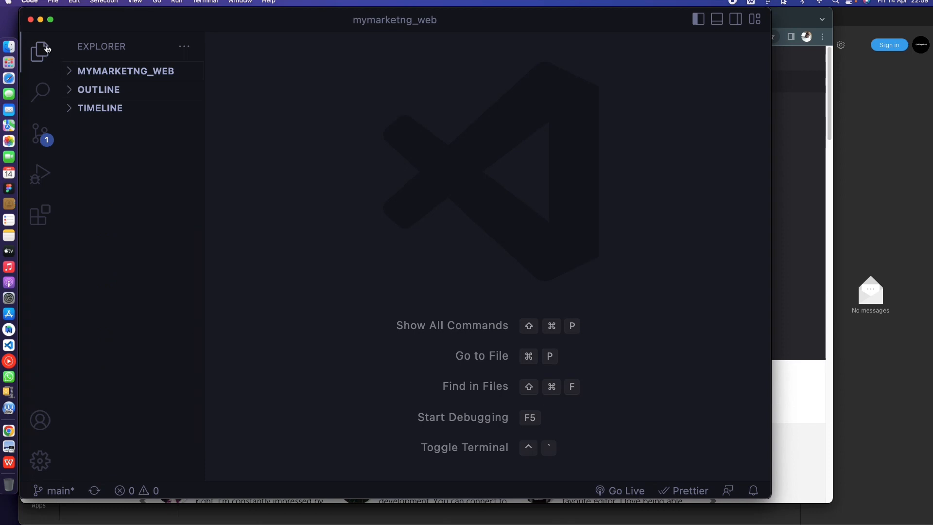
click(33, 2)
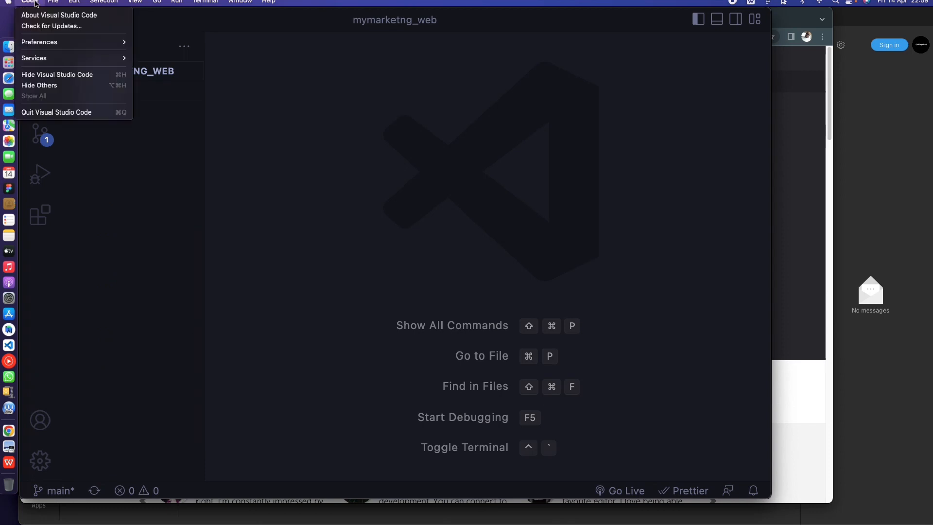
click(54, 2)
click(80, 231)
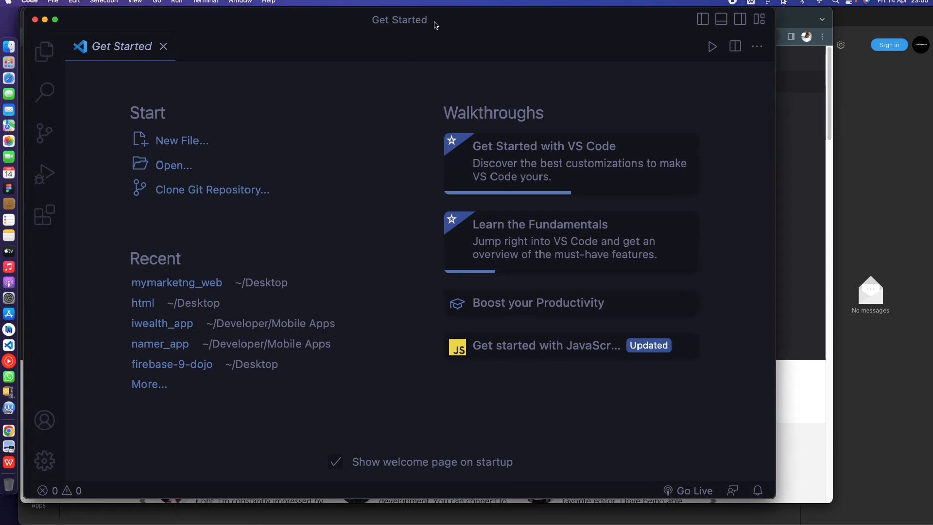
click(158, 46)
Switch to Chrome, follow the VS Code Extensions link on the CYWTS site, and open VSC Extensions.pdf to read the extension list.
click(808, 111)
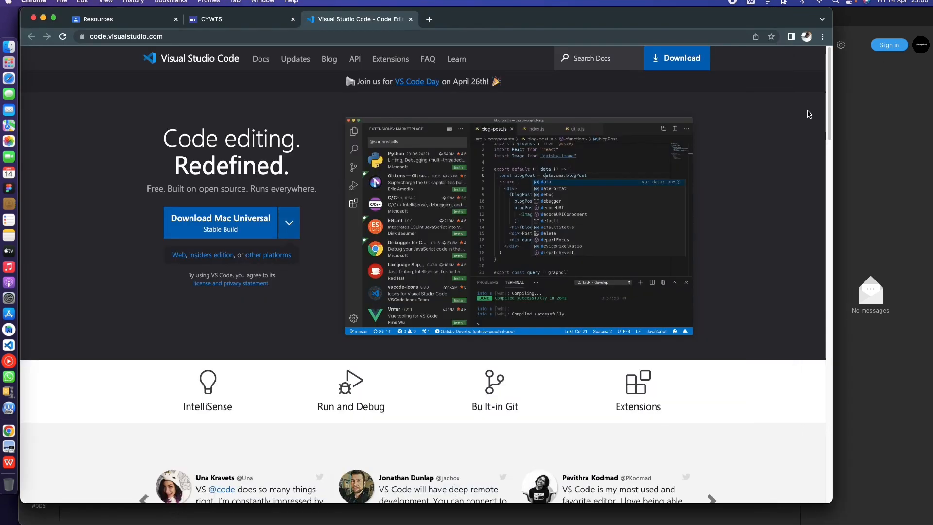
click(224, 20)
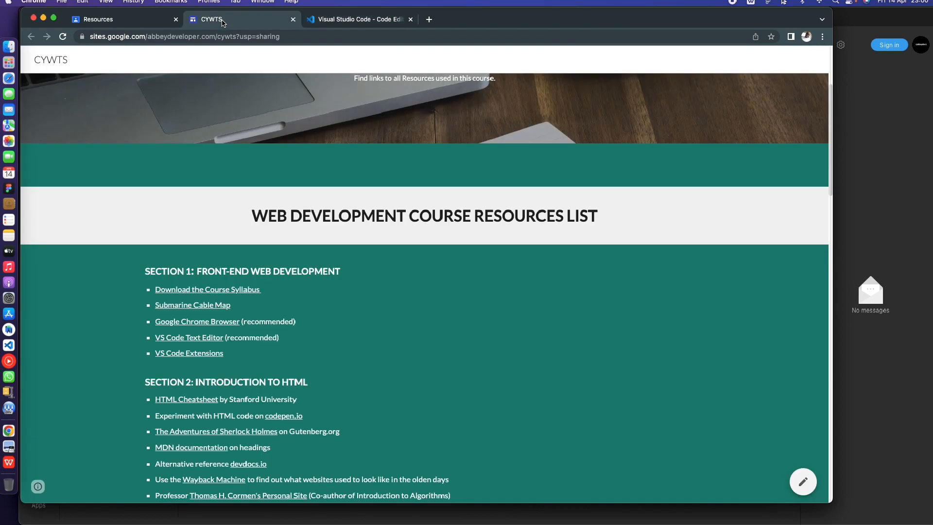
click(178, 354)
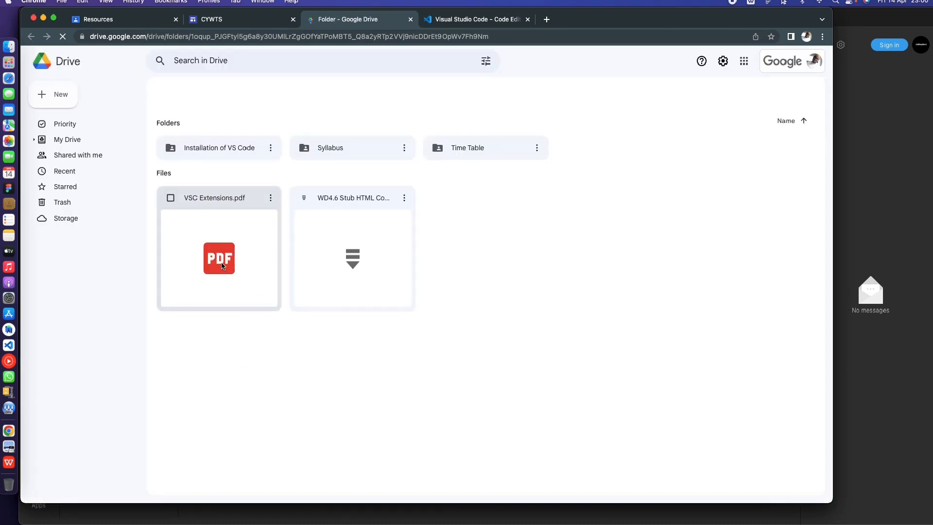
click(267, 204)
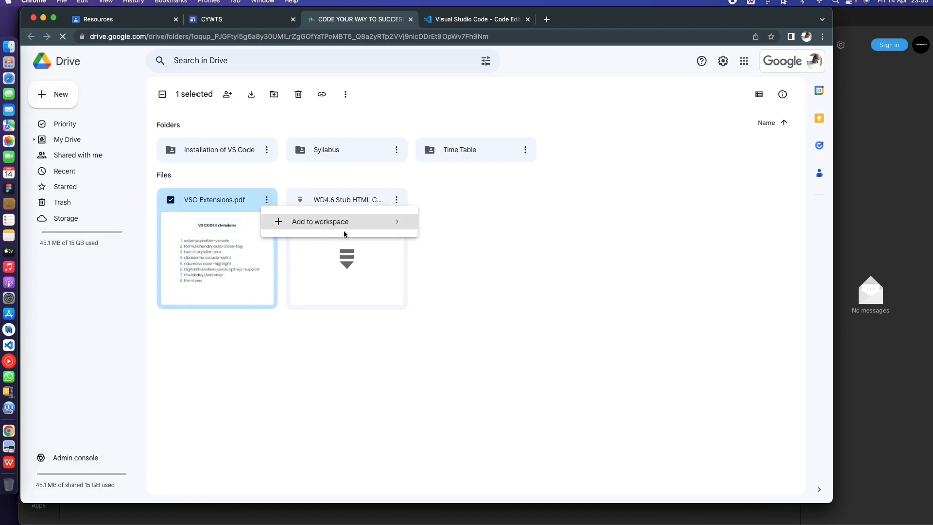
click(200, 259)
double_click(202, 261)
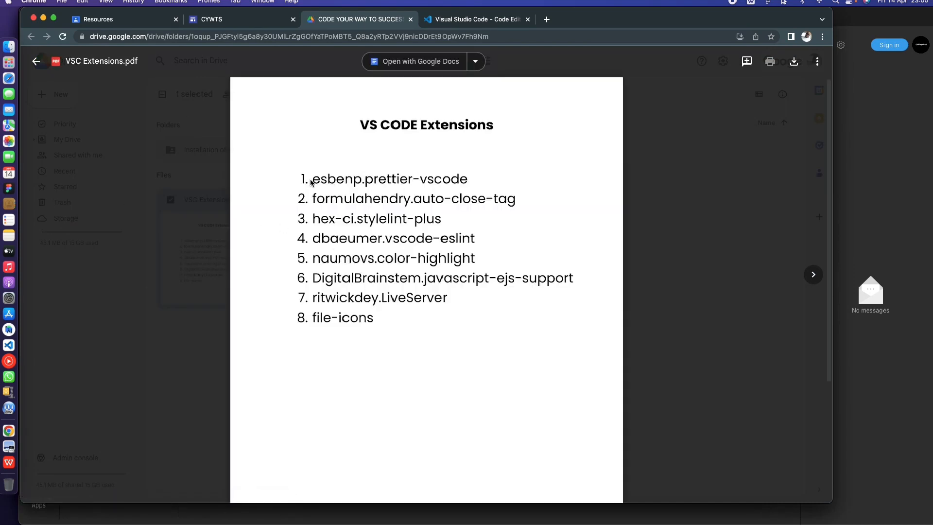
drag(312, 183, 503, 188)
click(503, 188)
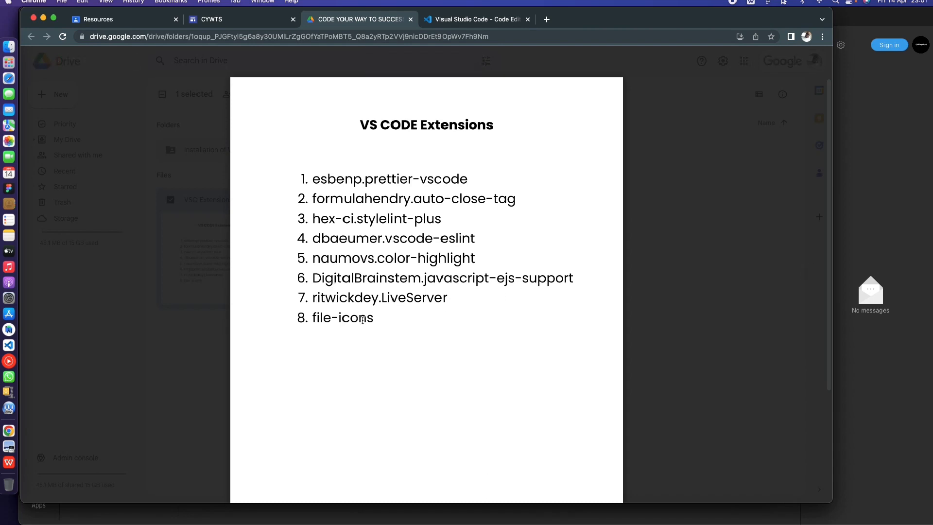
Highlight the file-icons and esbenp.prettier-vscode entries in the VS CODE Extensions list.
drag(311, 319, 625, 317)
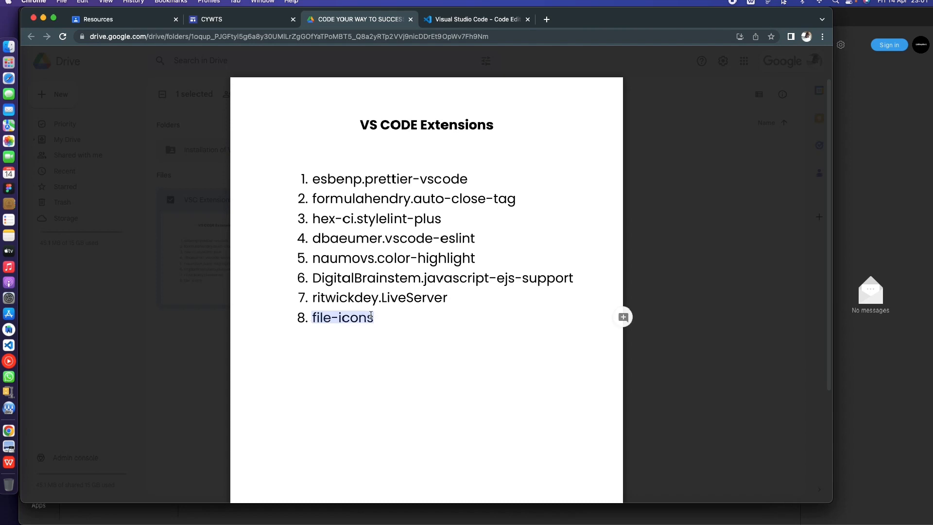
click(396, 318)
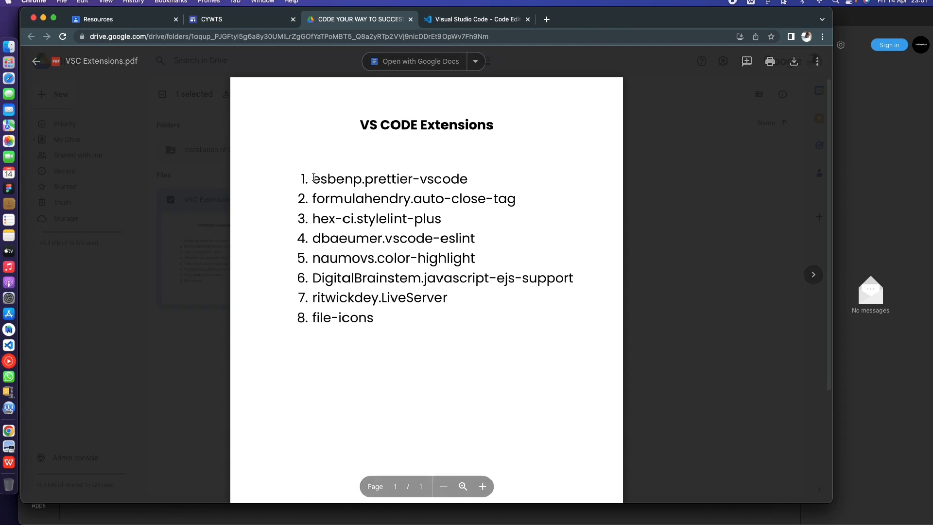
drag(314, 180, 432, 180)
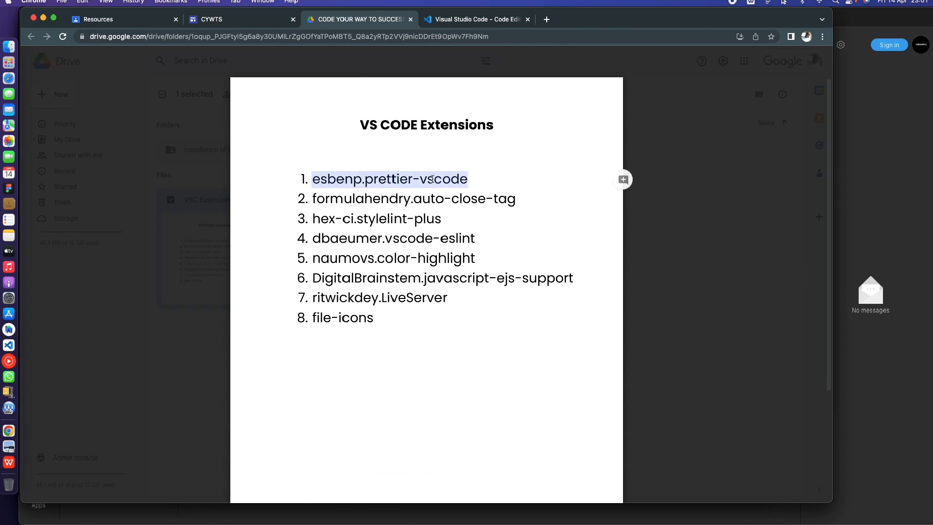
click(476, 182)
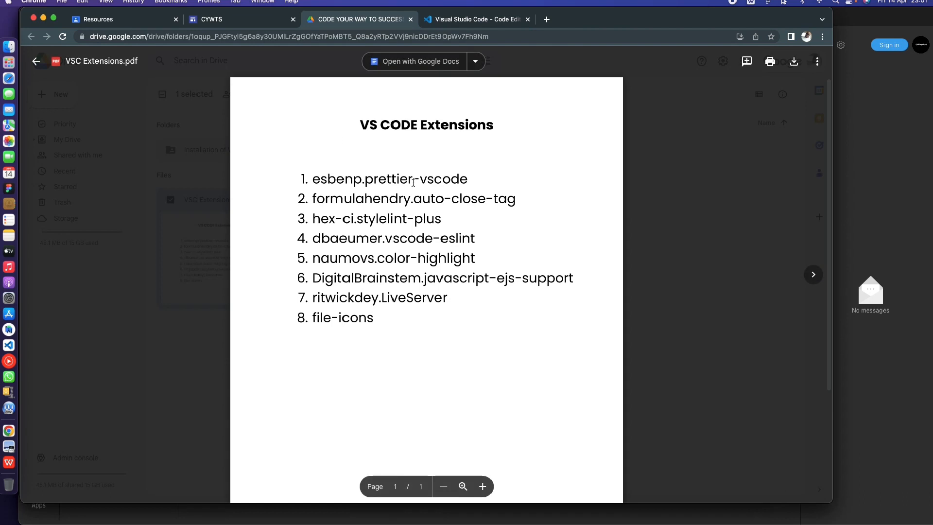
triple_click(365, 182)
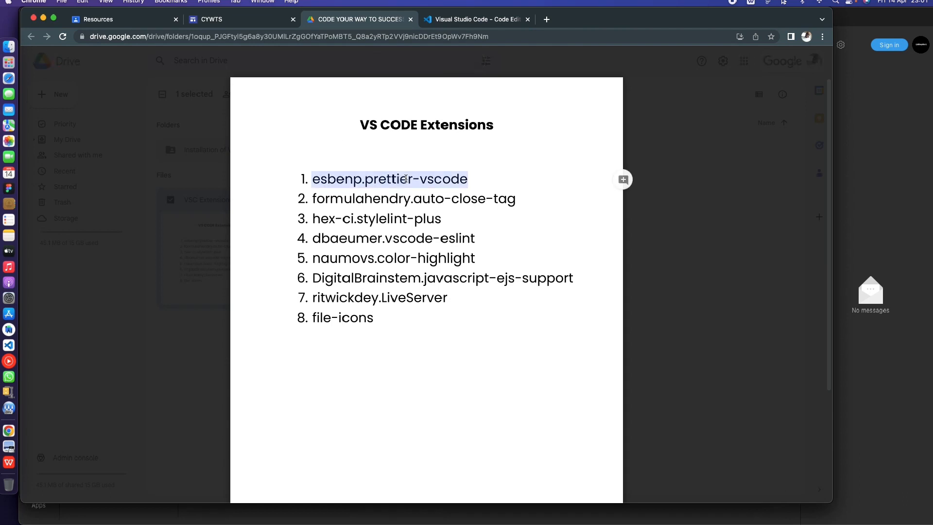
Switch to Visual Studio Code and search the extensions marketplace for "prettier".
click(17, 349)
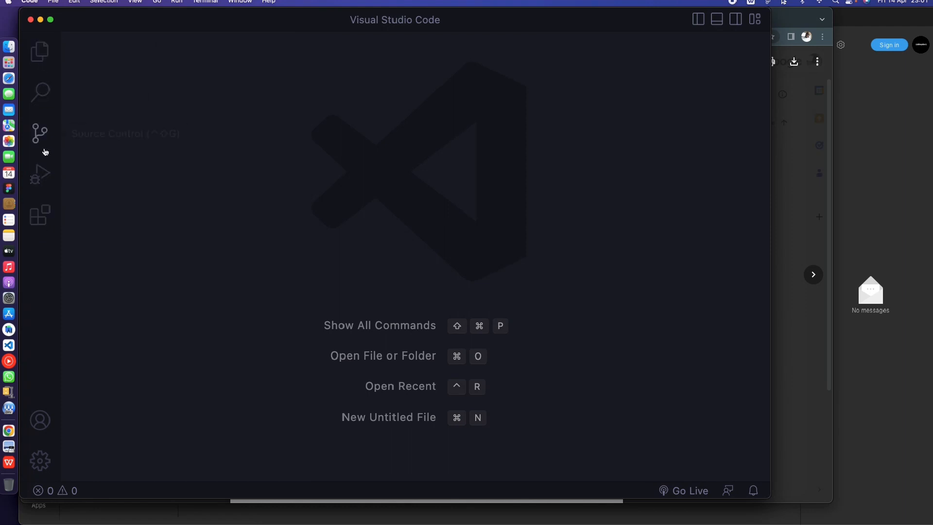
click(44, 217)
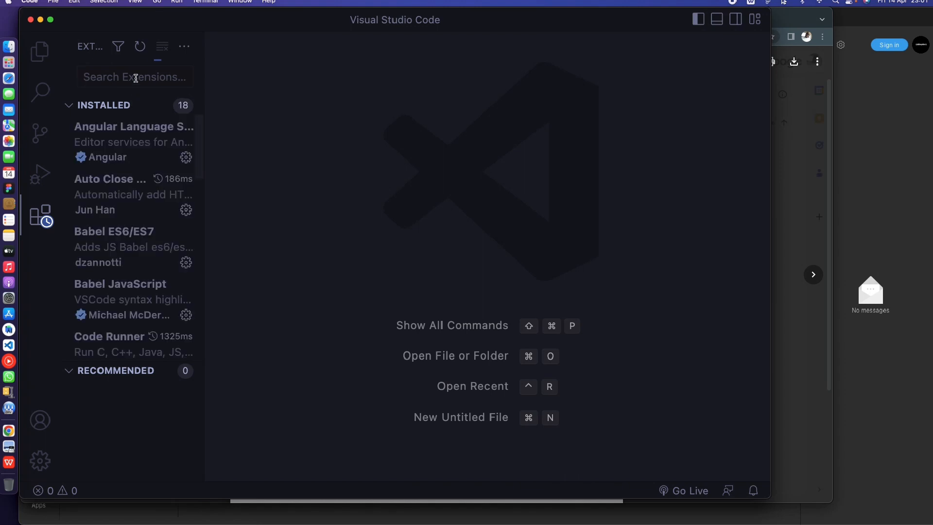
text(pre)
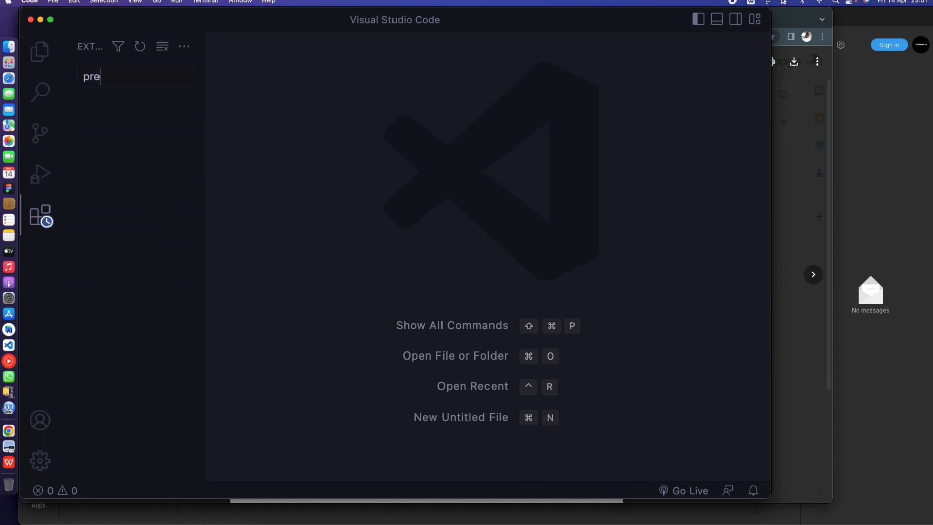
text(ttier)
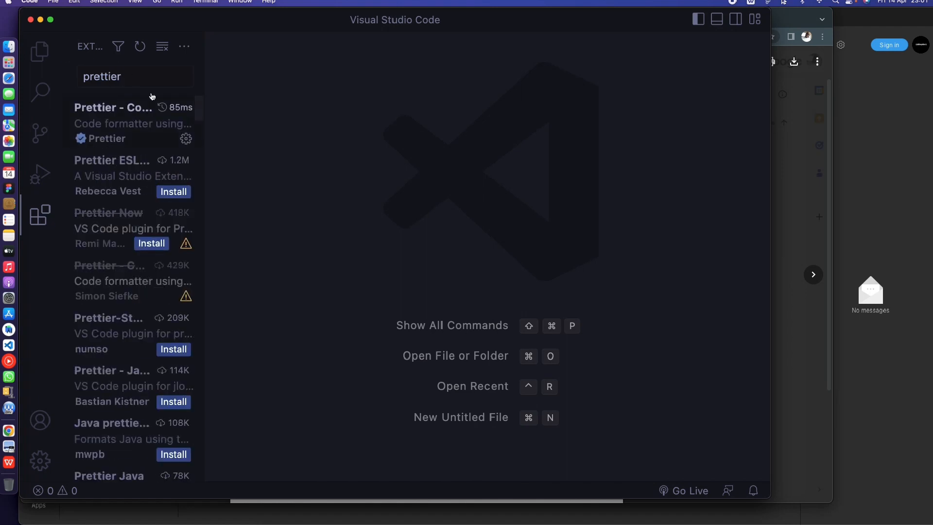
Review the details page of the Prettier - Code formatter extension and close it.
click(120, 113)
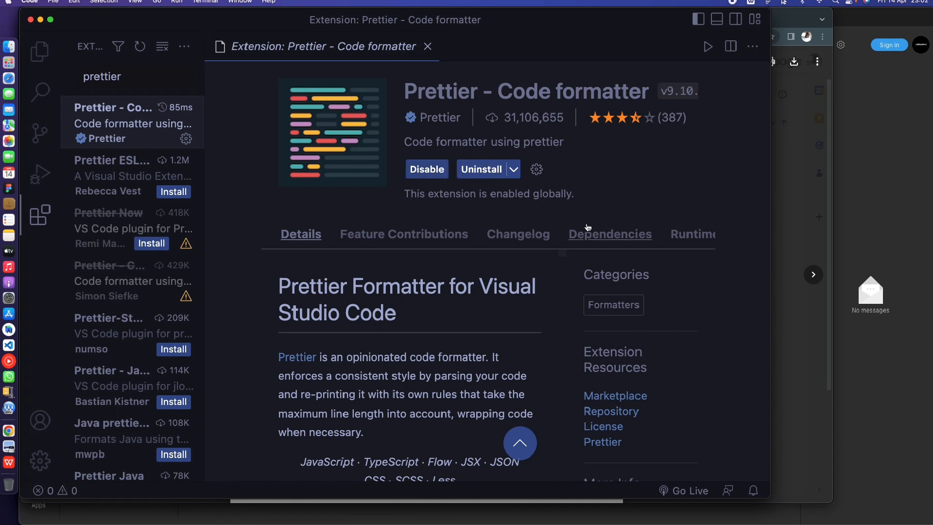
scroll(432, 316, down, 2)
scroll(433, 318, up, 2)
click(429, 47)
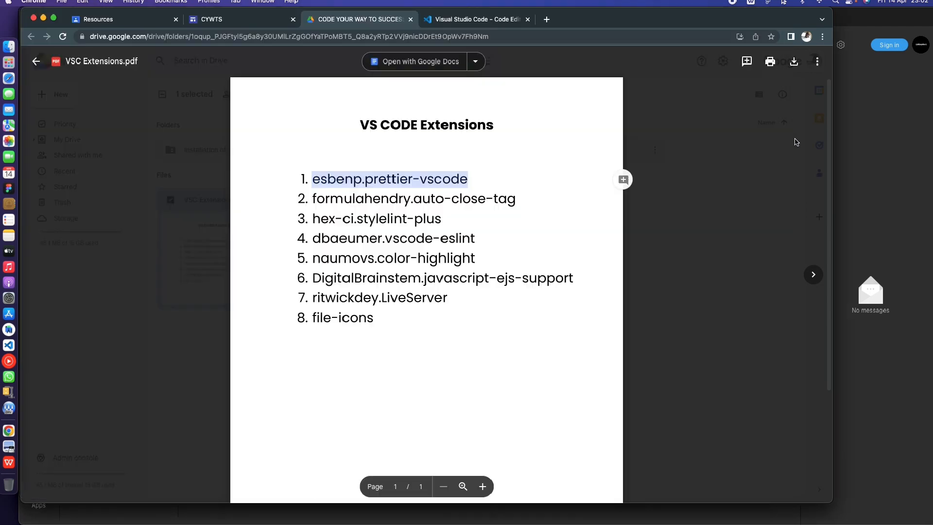
Check the extension list in Chrome, return to Visual Studio Code and search the extensions for "auto close".
click(795, 142)
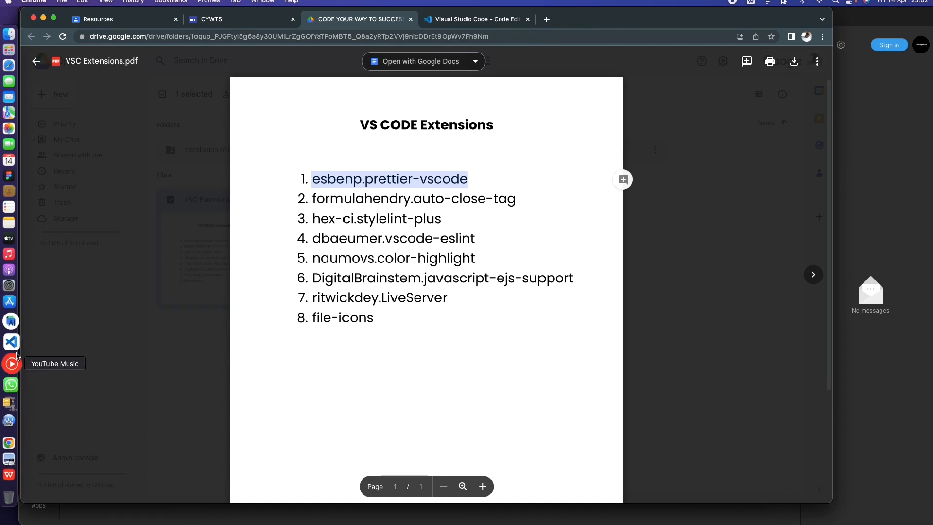
click(9, 345)
drag(135, 78, 59, 81)
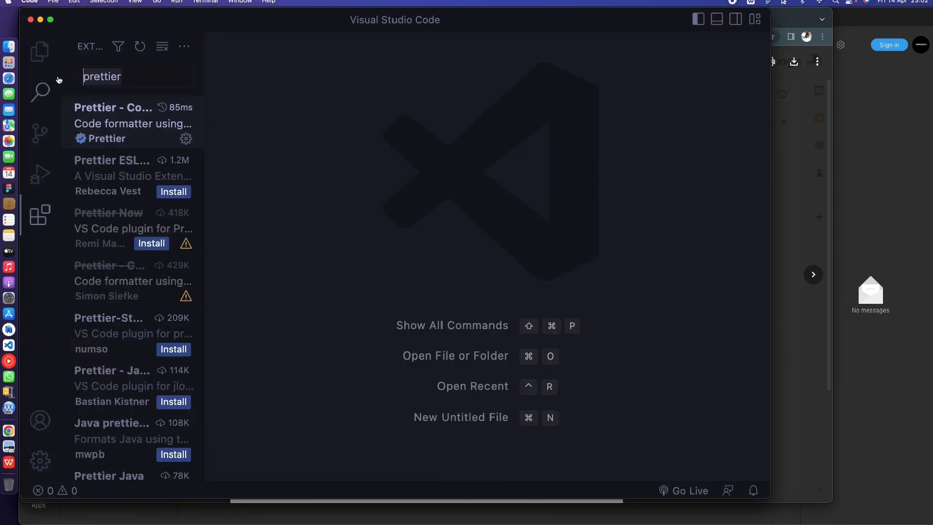
text(au)
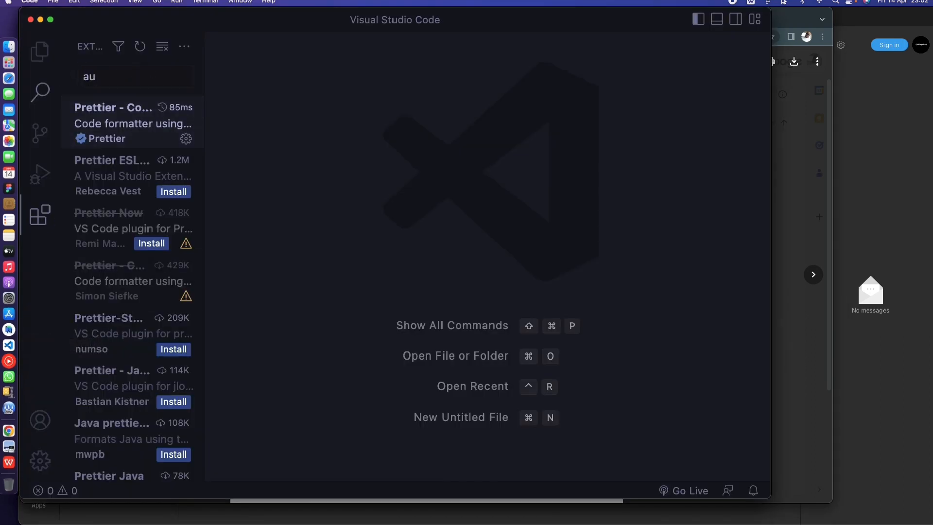
text( coe)
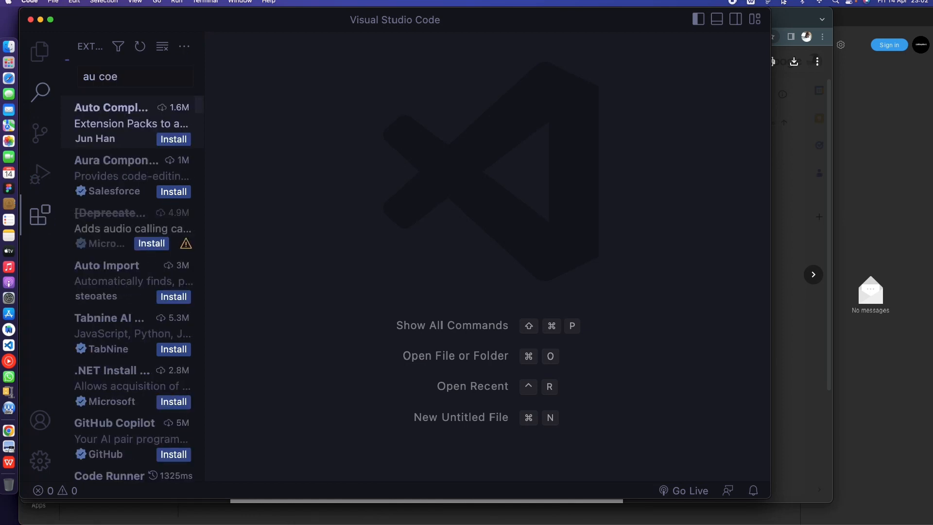
key(BackSpace)
key(BackSpace)
key(BackSpace)
key(BackSpace)
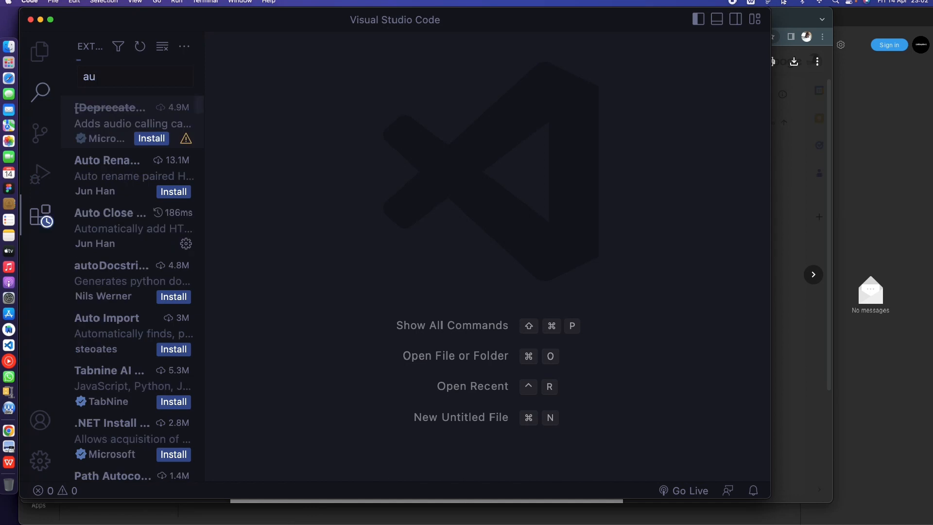
text(to)
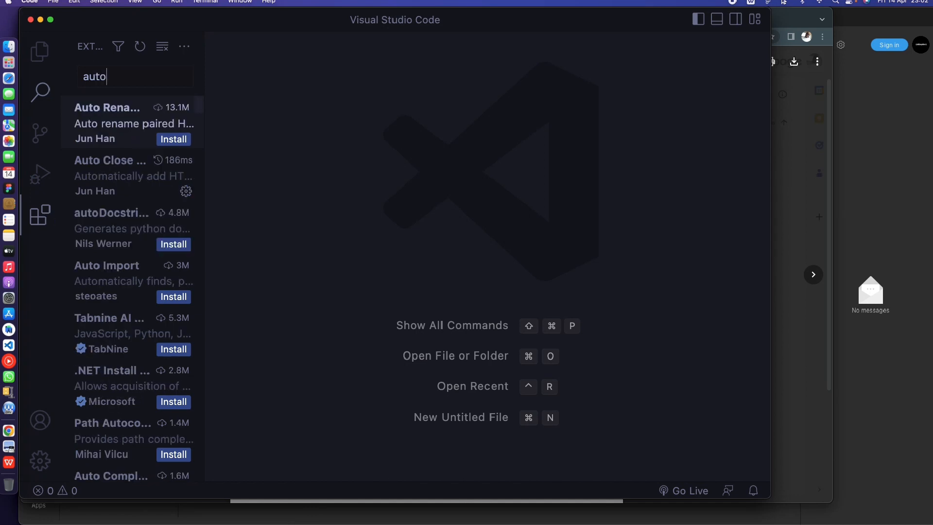
text( c)
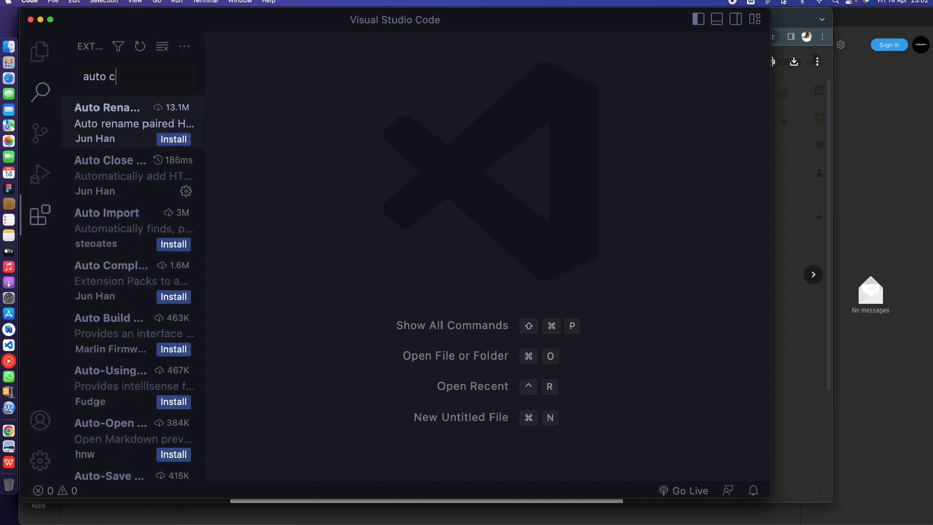
text(lo)
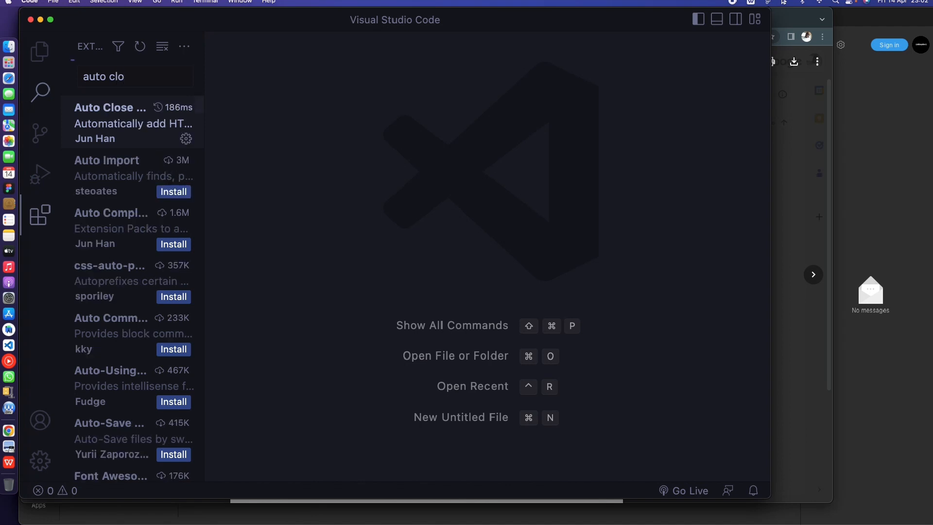
text(se)
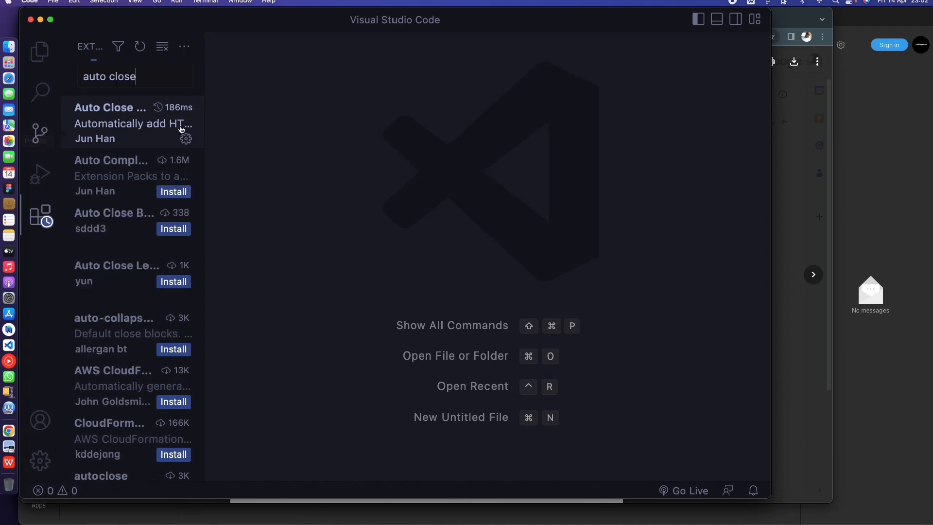
Widen the extensions sidebar, then read through the Auto Close Tag details page and close it.
drag(206, 129, 252, 129)
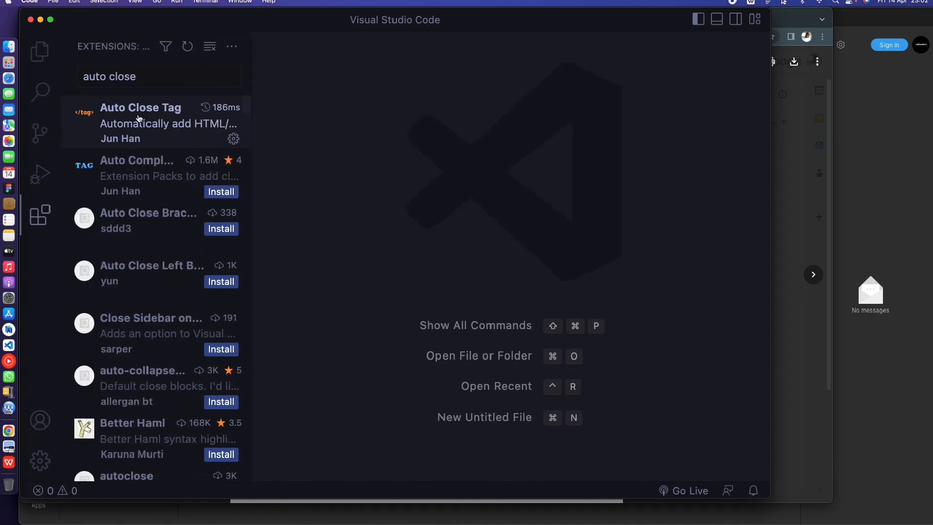
click(162, 129)
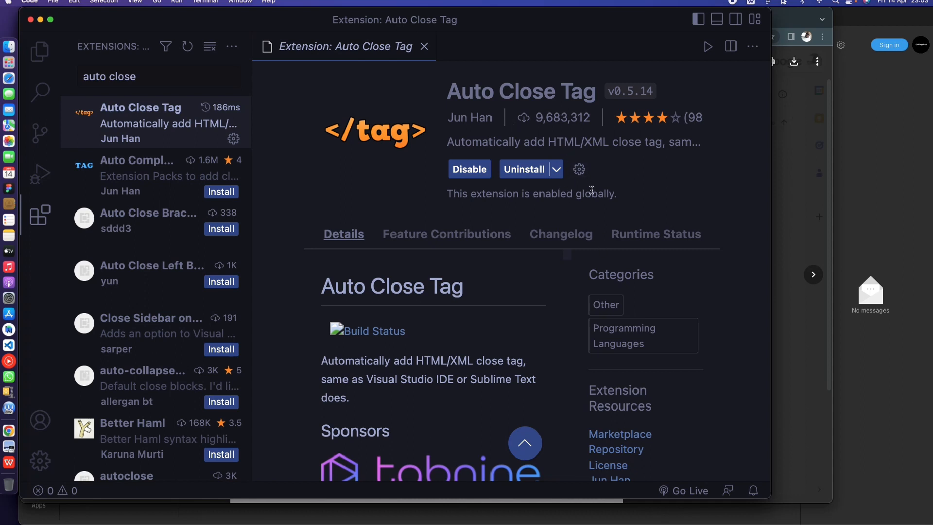
scroll(462, 377, down, 1)
scroll(476, 373, up, 1)
scroll(478, 317, down, 5)
scroll(465, 339, up, 5)
click(427, 46)
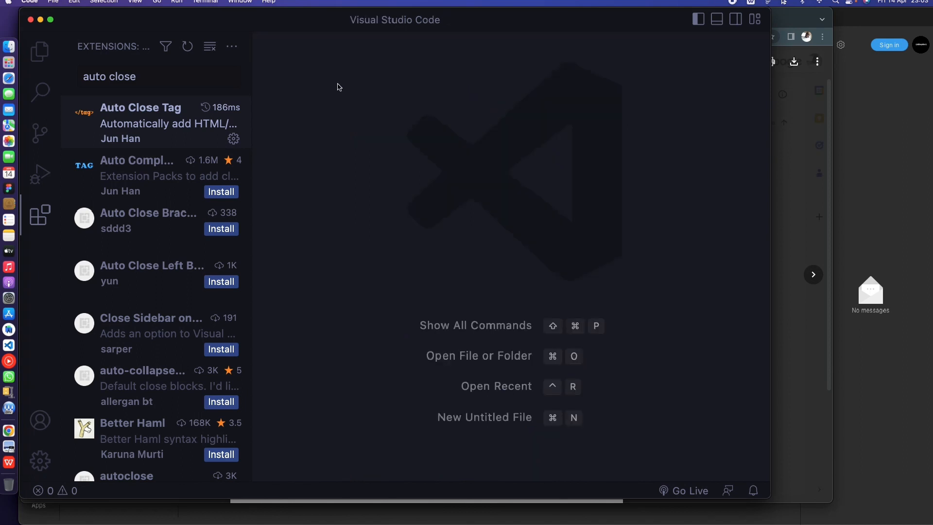
Check the list in Chrome, then search the Visual Studio Code extensions for "stylint" and open the deprecated Stylint extension's details.
key(super+Tab)
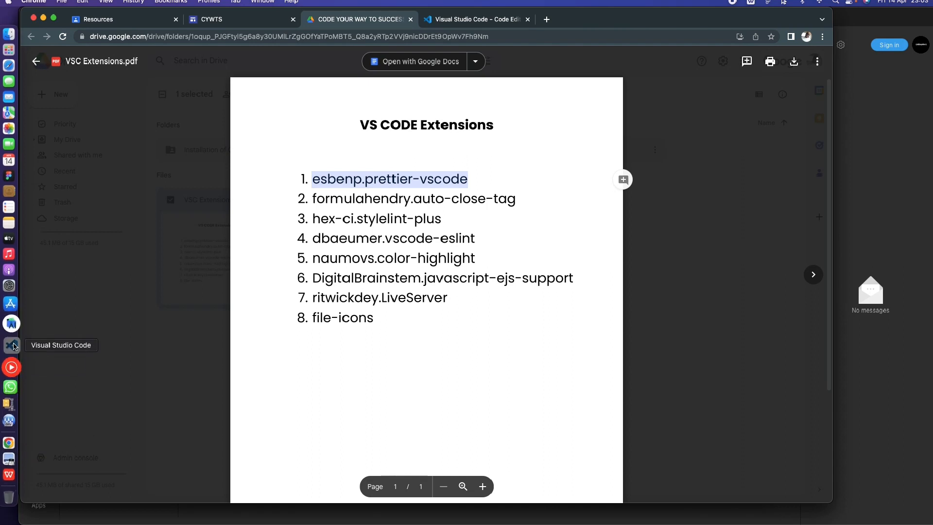
click(12, 345)
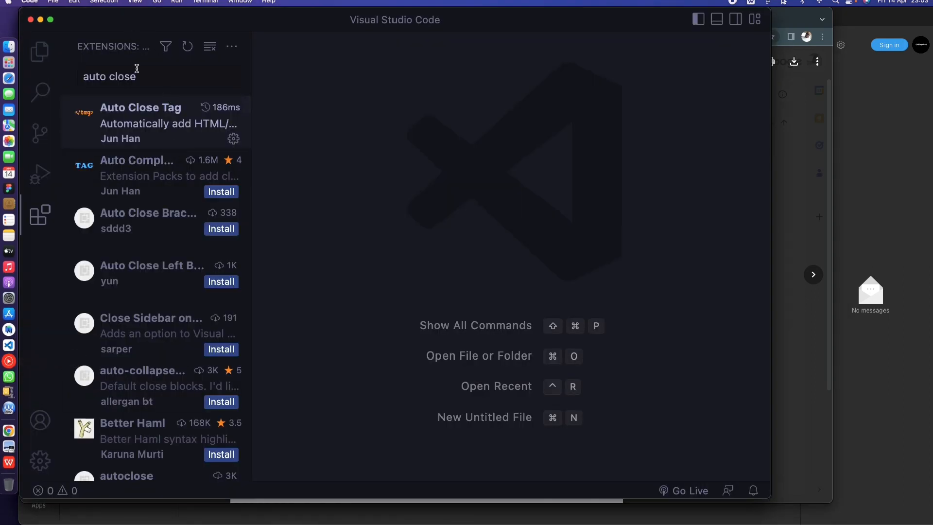
drag(139, 82, 22, 84)
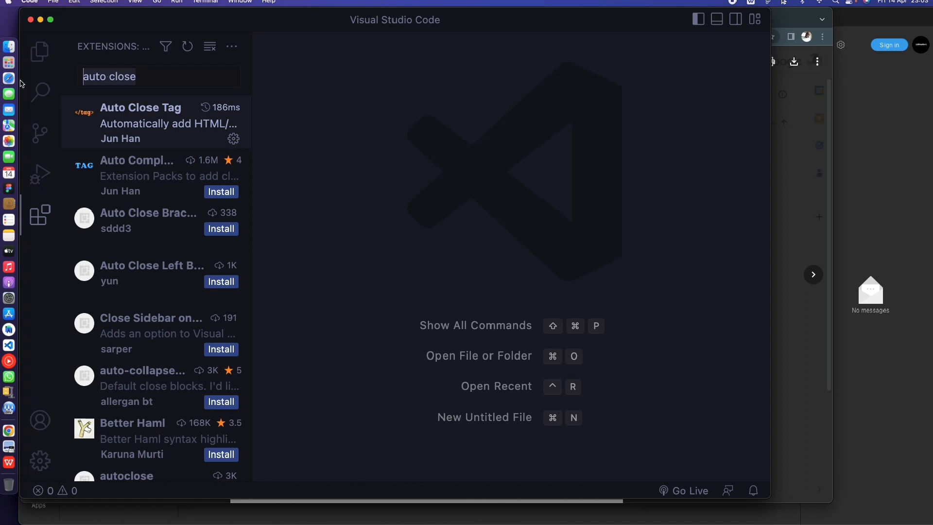
text(st)
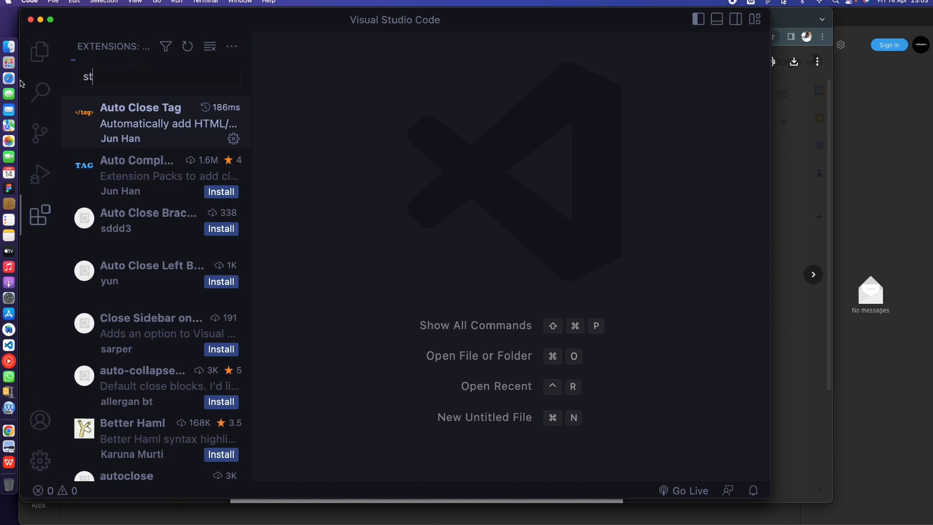
text(yli)
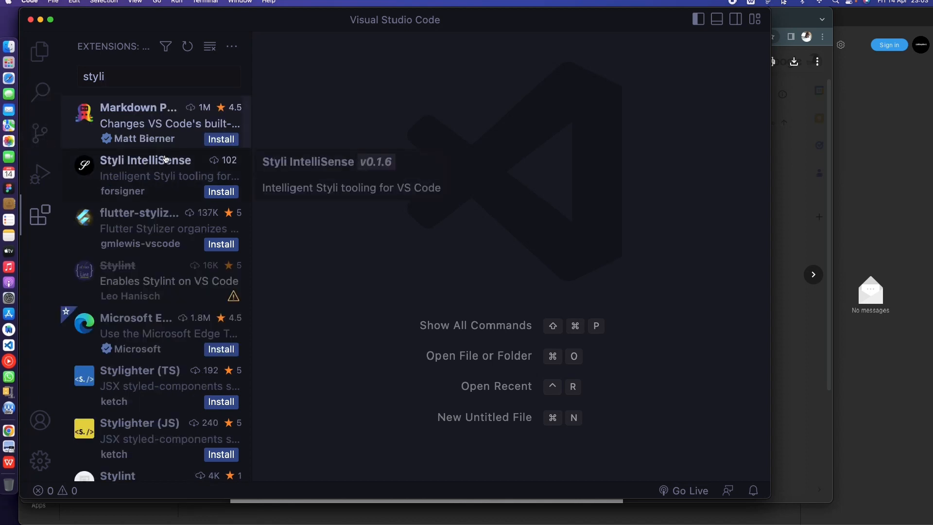
text(nt)
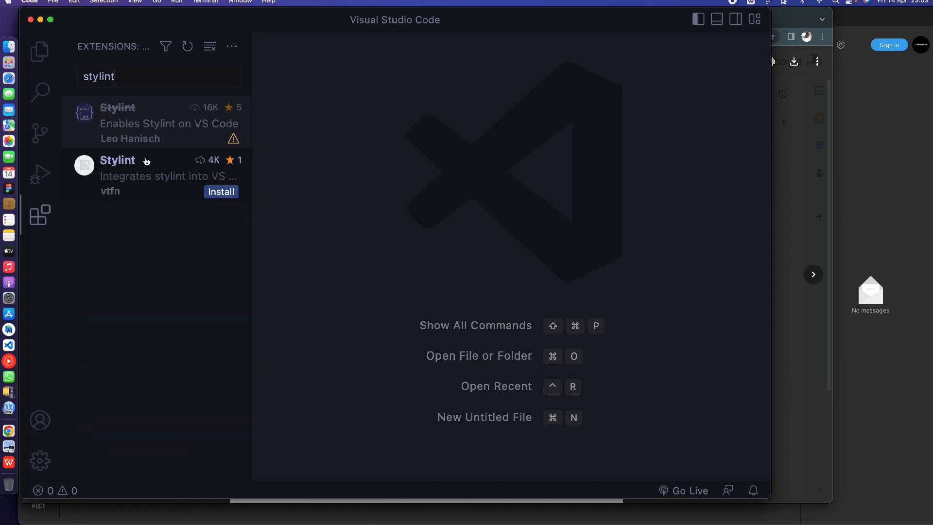
click(167, 140)
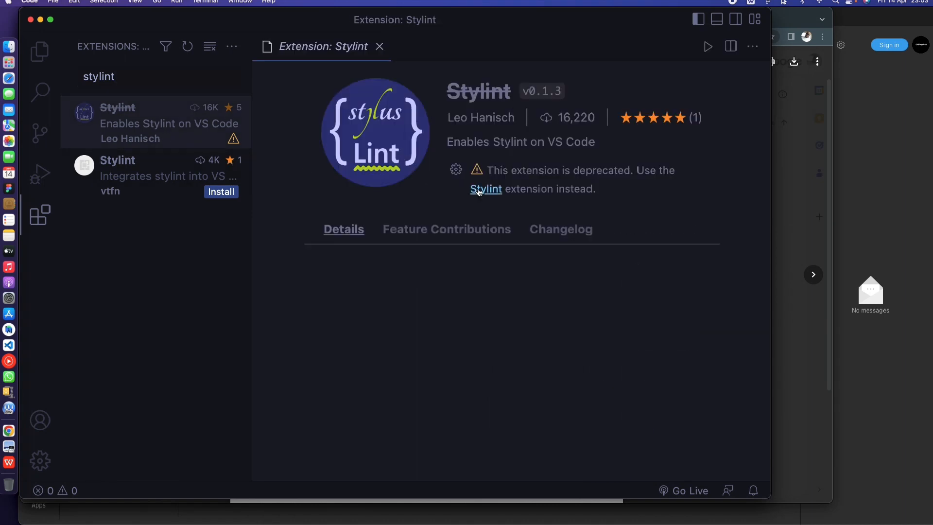
Recheck the spelling in Chrome's list, change the Visual Studio Code extension search to "stylelint", and review and close the official Stylelint page.
click(811, 194)
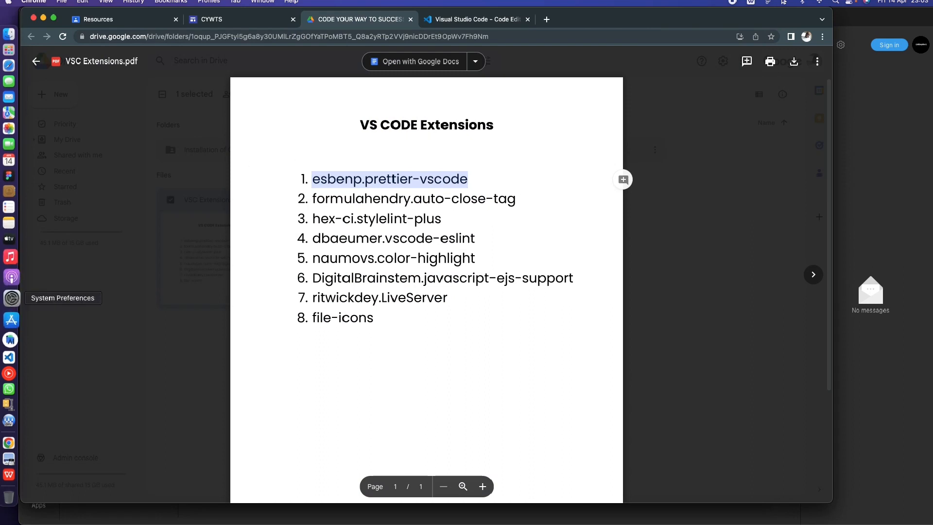
click(9, 345)
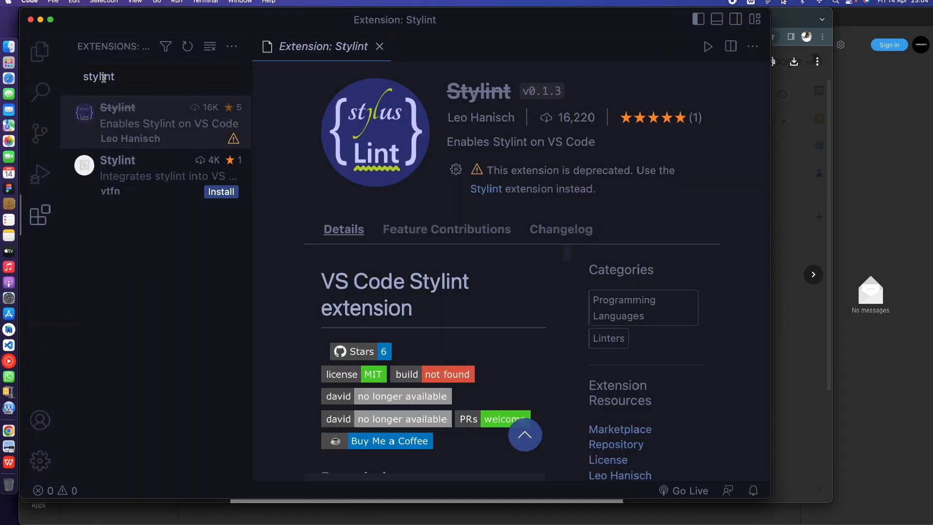
text(el)
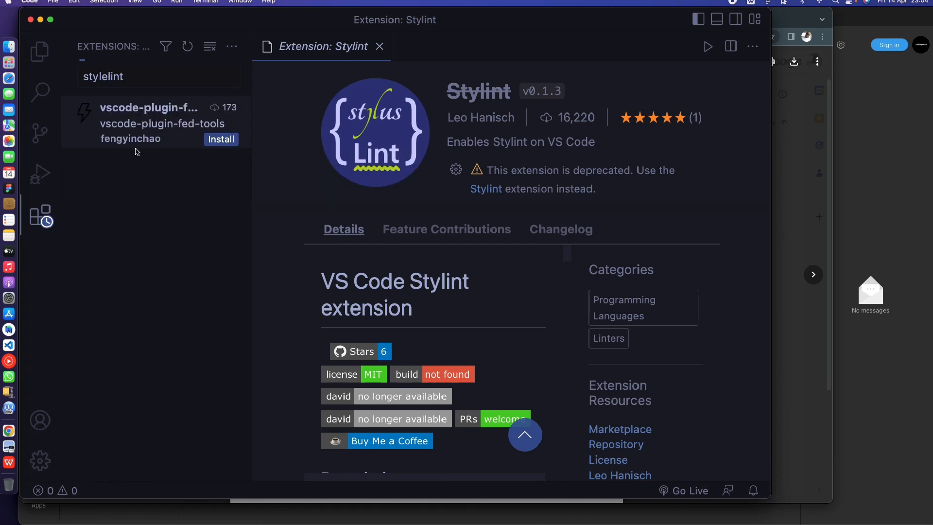
click(167, 113)
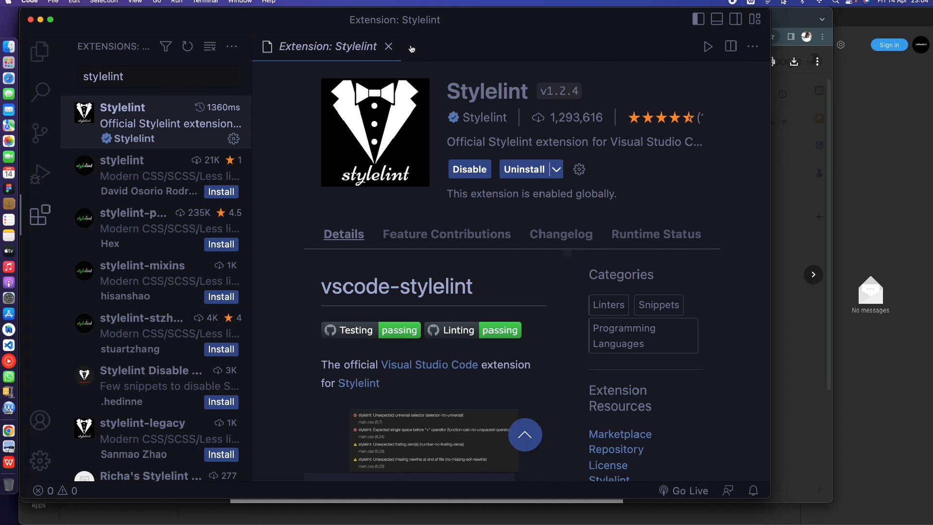
click(389, 47)
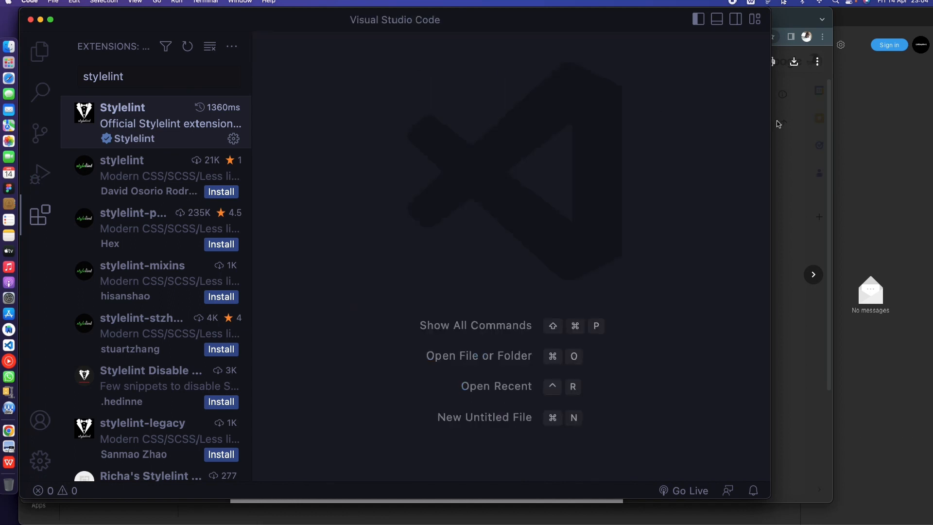
Switch to the VSC Extensions.pdf list in Chrome and highlight the naumovs.color-highlight entry.
click(792, 126)
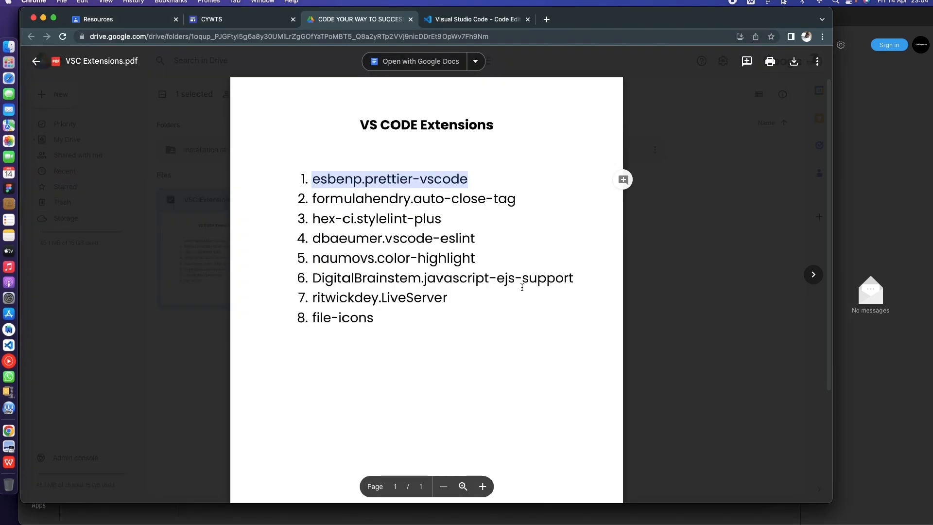
triple_click(445, 258)
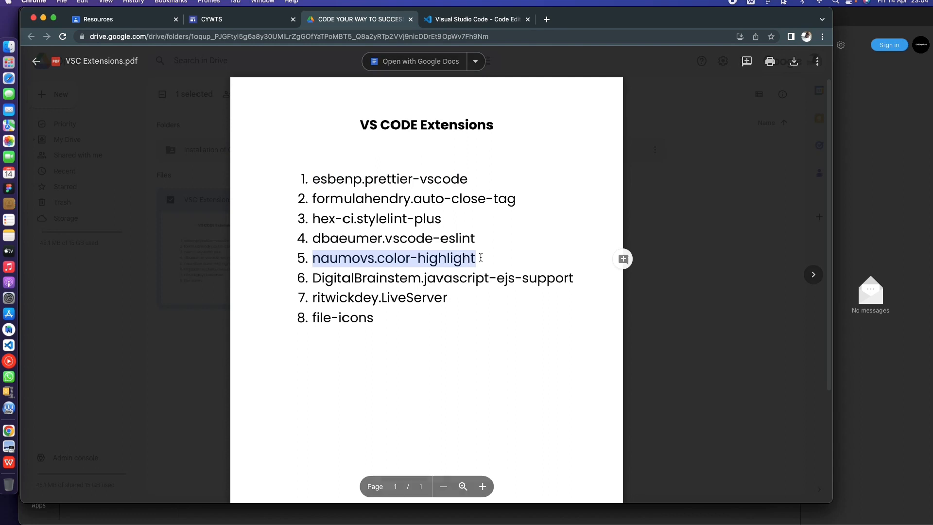
click(481, 257)
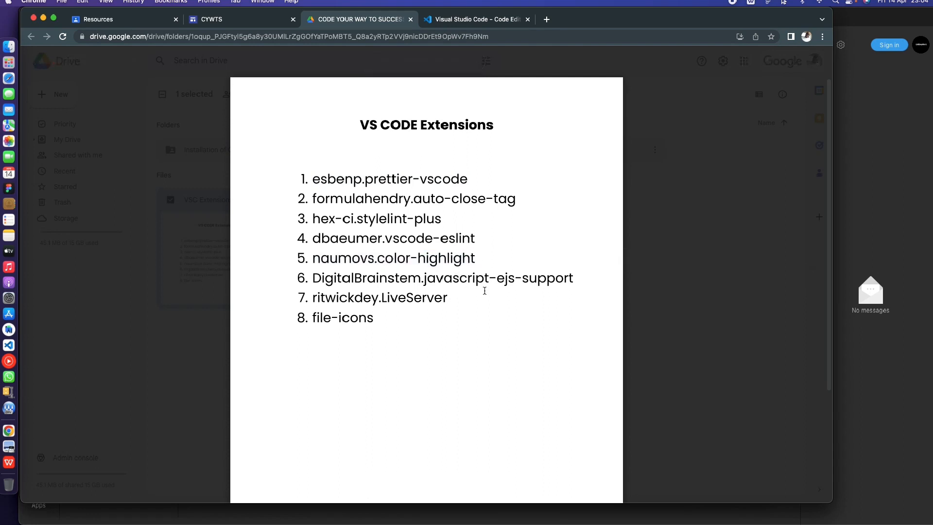